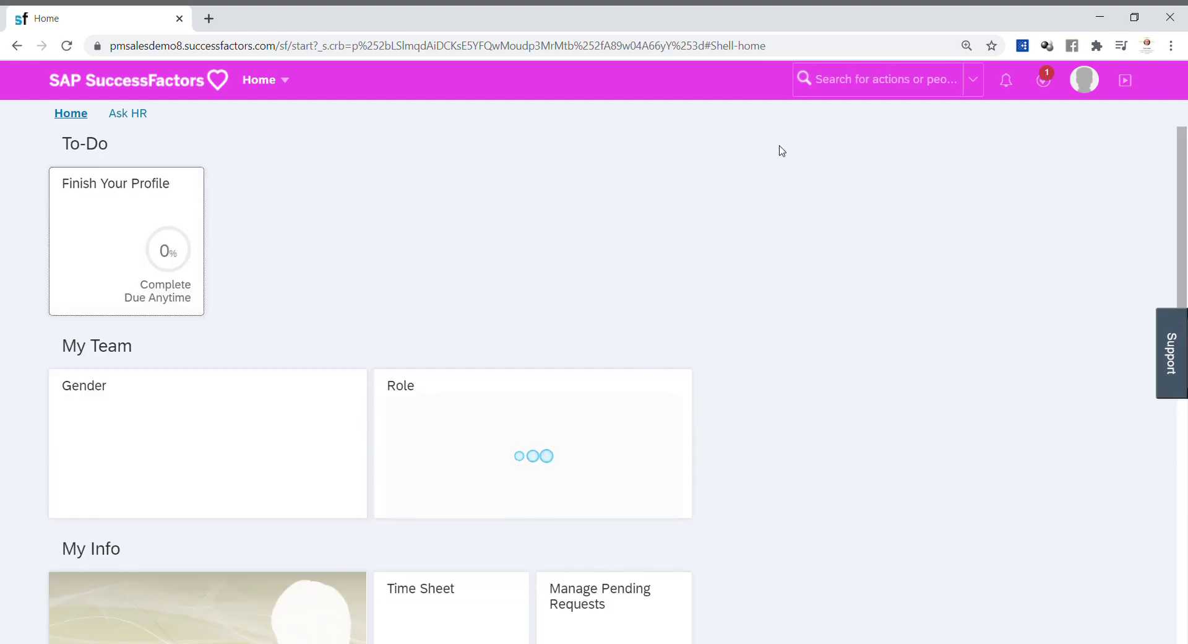
# Step: Search for the employee by first name and surname in the people search
pyautogui.click(825, 93)
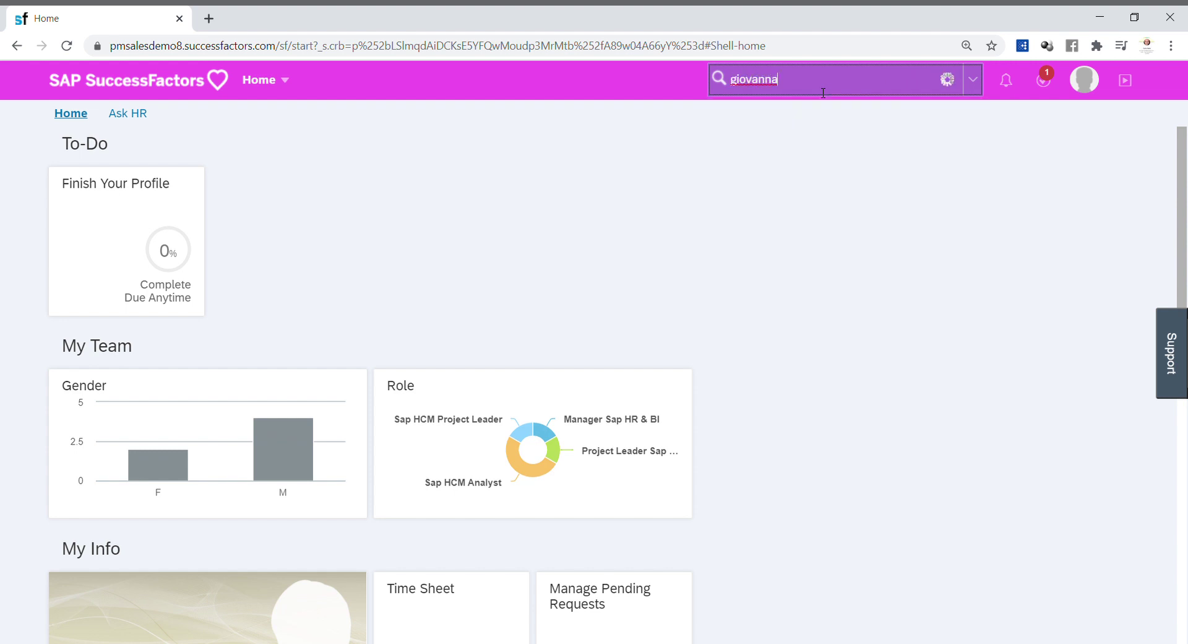
pyautogui.click(827, 122)
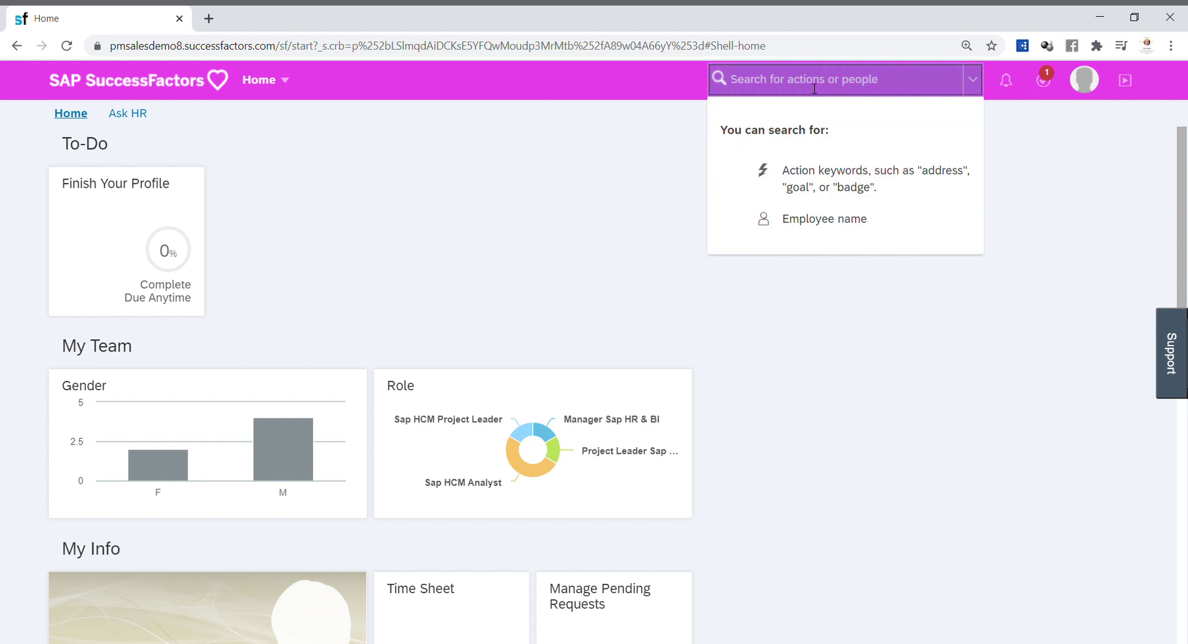
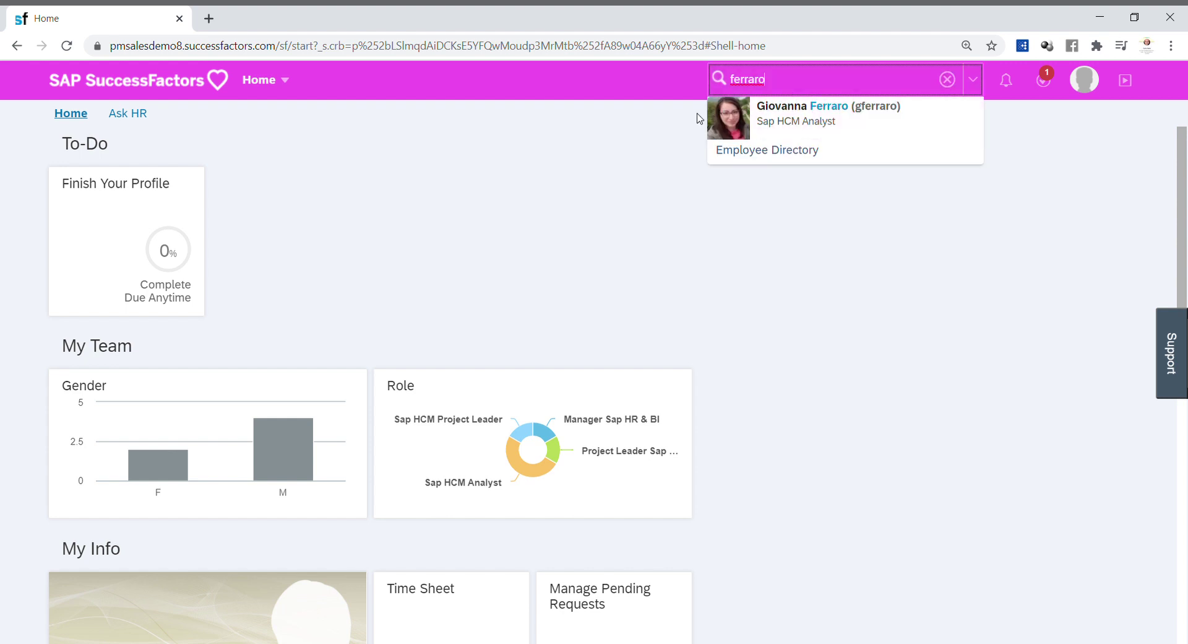
# Step: Open the employee's profile, go to Time > Administer Time, and start Create Absence
pyautogui.click(763, 122)
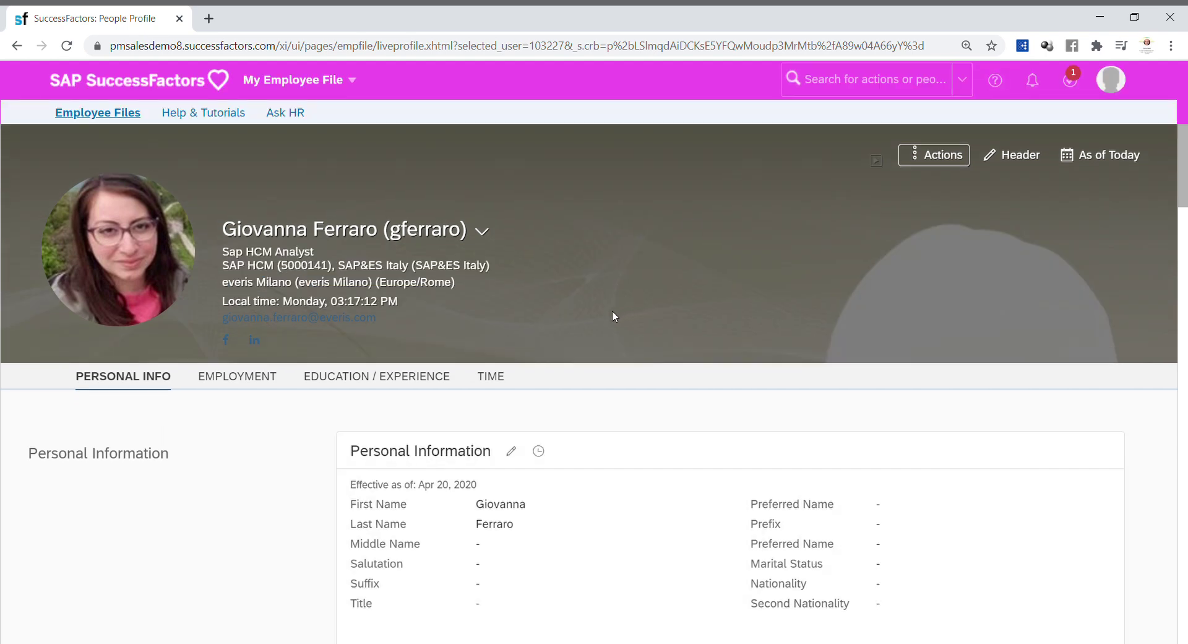
pyautogui.click(504, 378)
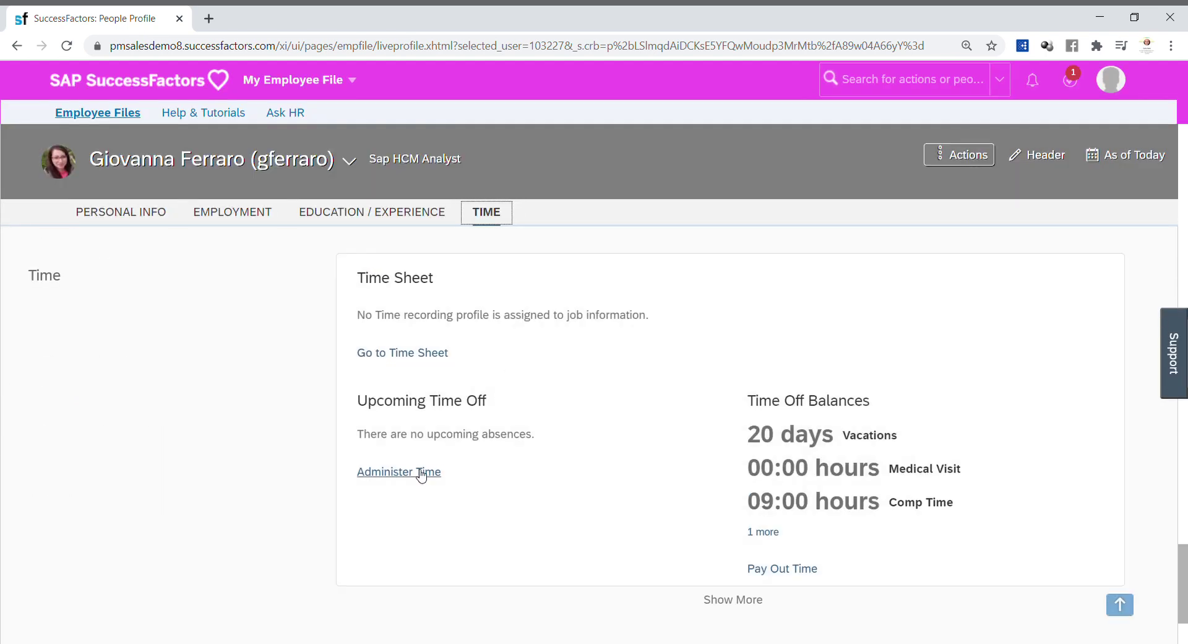
pyautogui.click(408, 474)
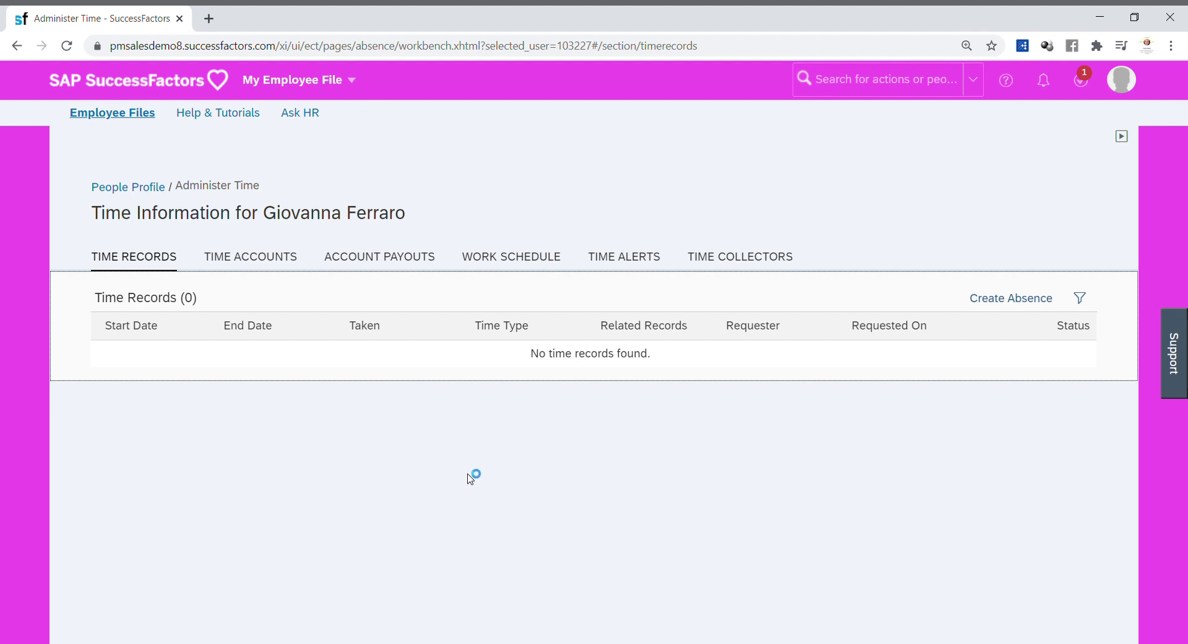
pyautogui.click(998, 308)
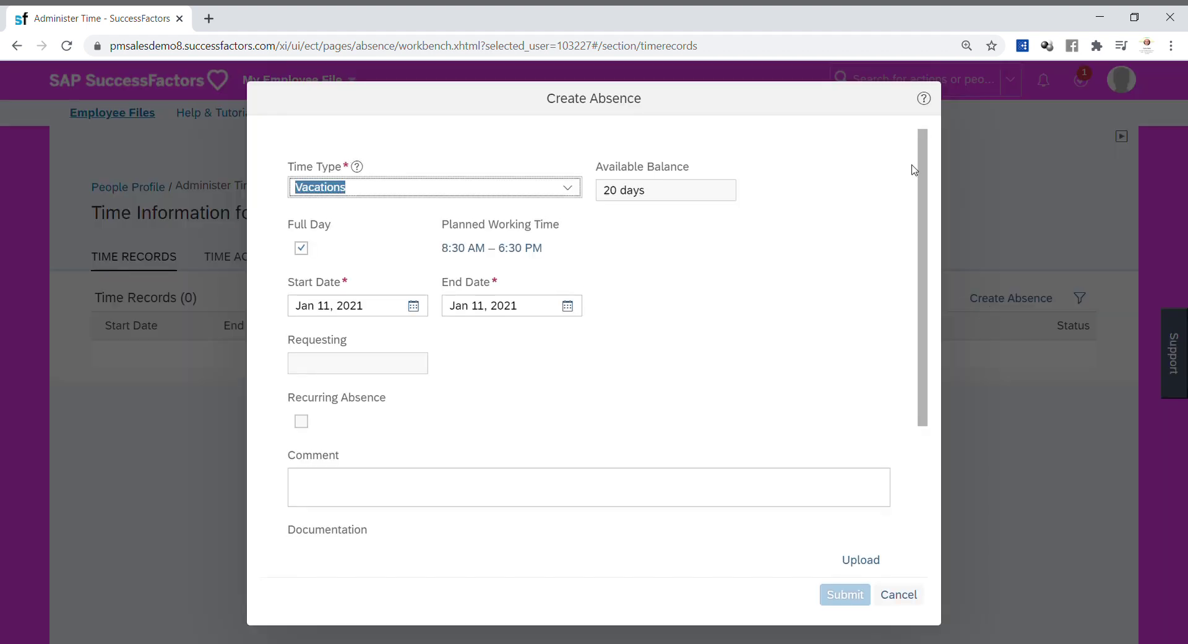
# Step: Review the Create Absence form's fields, then cancel it without submitting
pyautogui.scroll(-3, 916, 186)
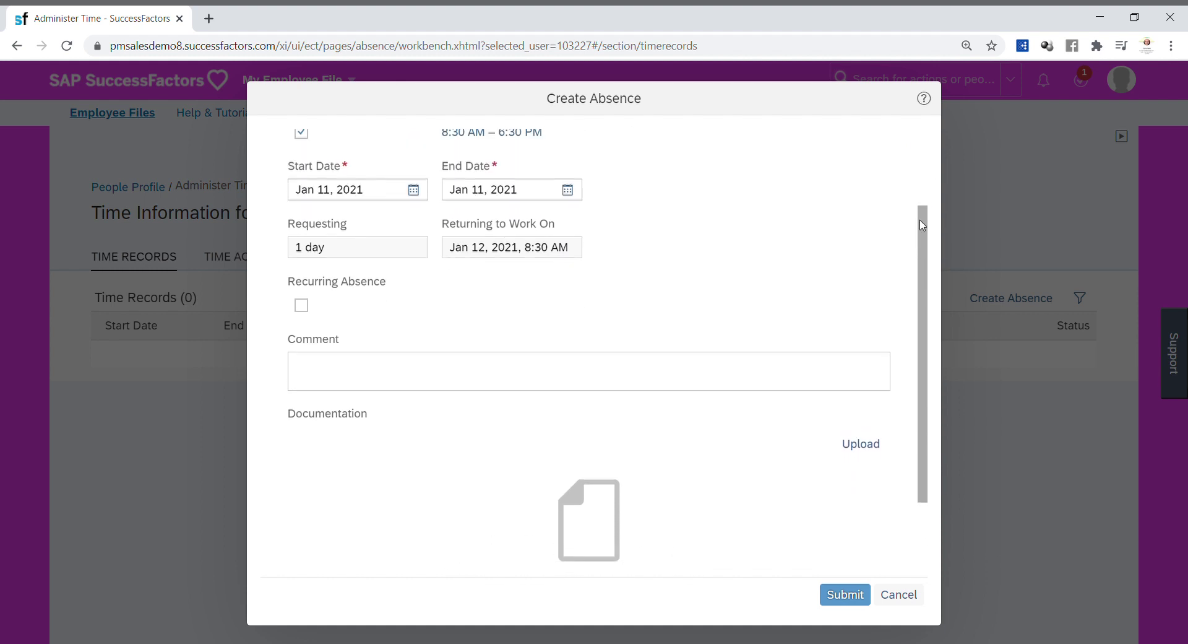
pyautogui.scroll(2, 922, 225)
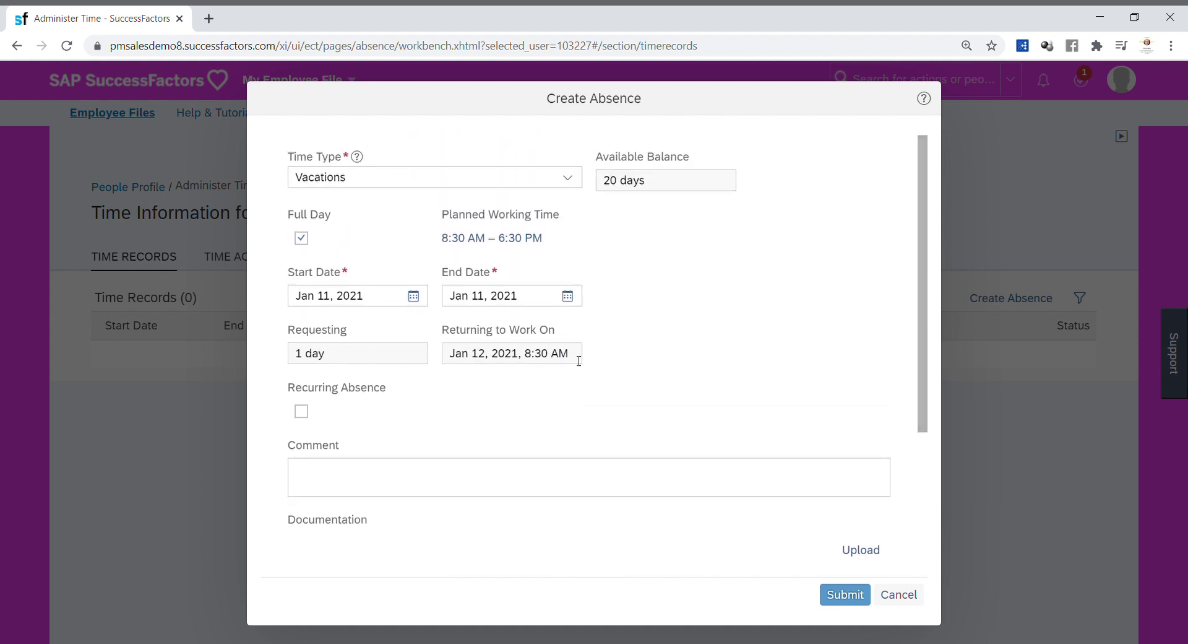
pyautogui.scroll(-3, 926, 301)
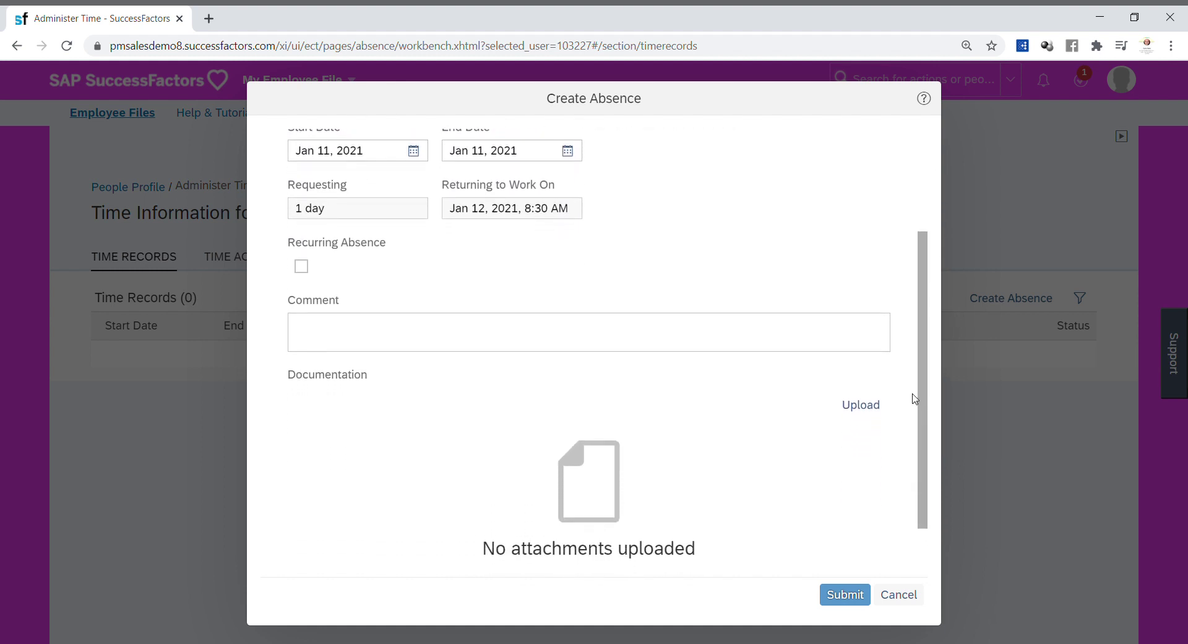
pyautogui.scroll(-1, 903, 436)
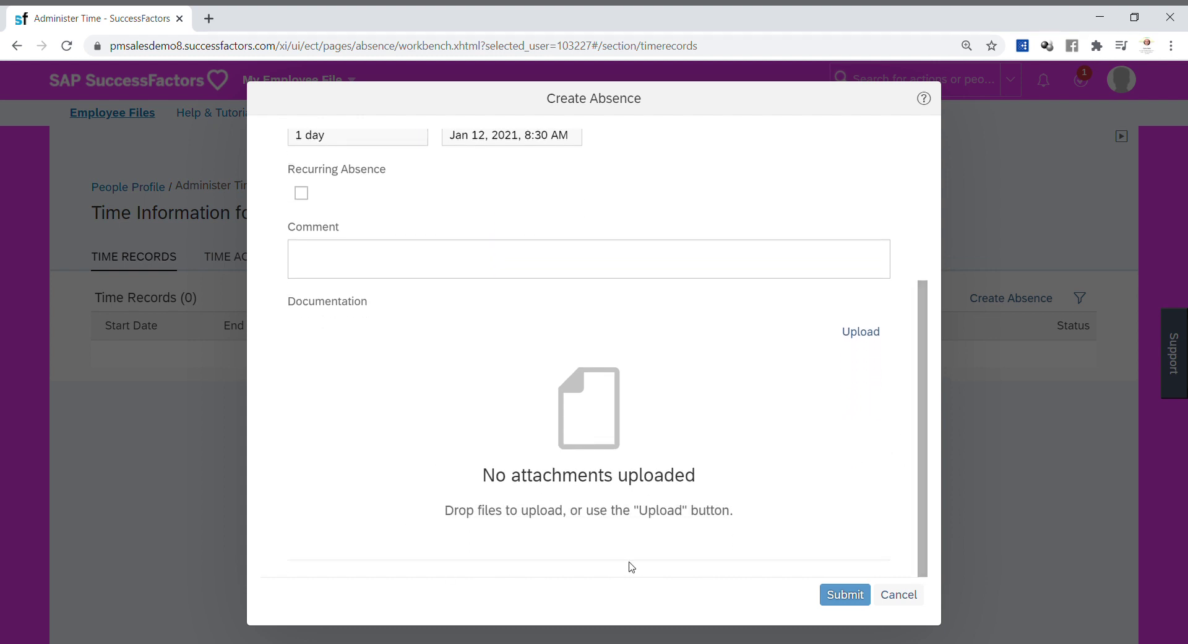
pyautogui.moveTo(924, 471); pyautogui.dragTo(899, 294)
pyautogui.click(901, 594)
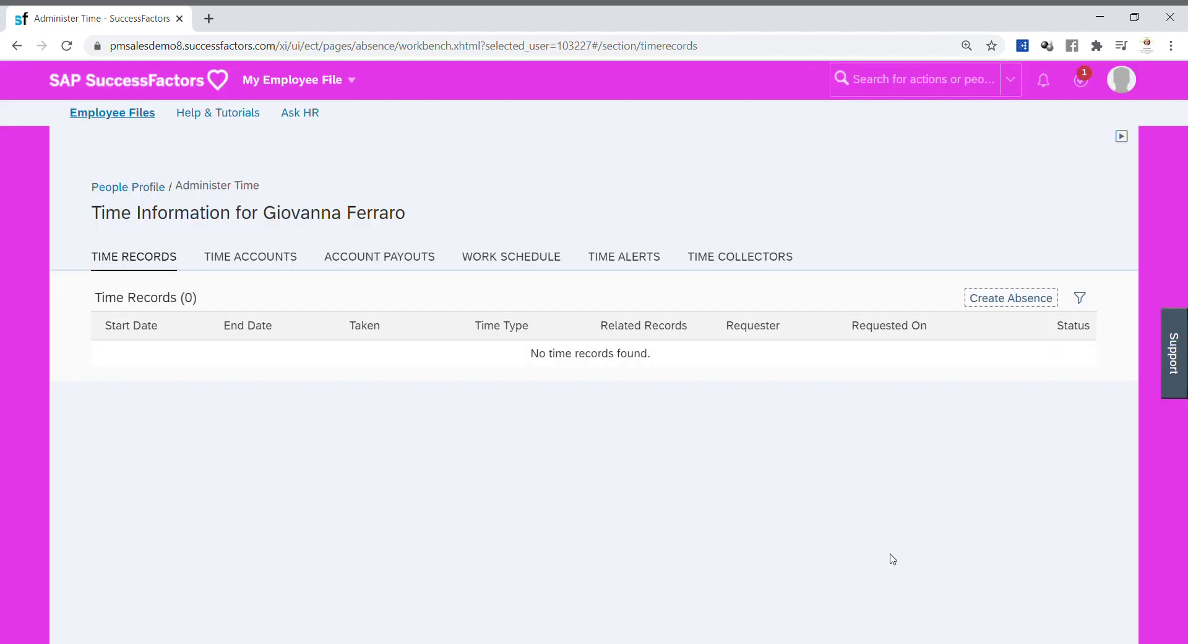
# Step: Go through Admin Center's Company Settings to Configure Object Definitions
pyautogui.click(350, 81)
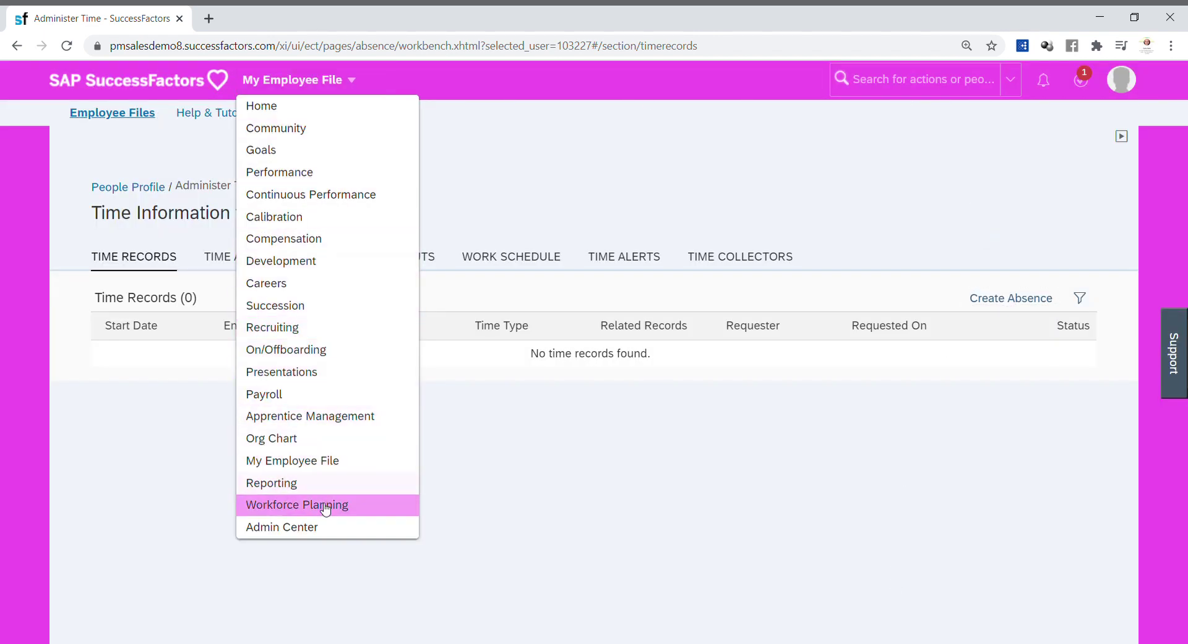
pyautogui.click(339, 528)
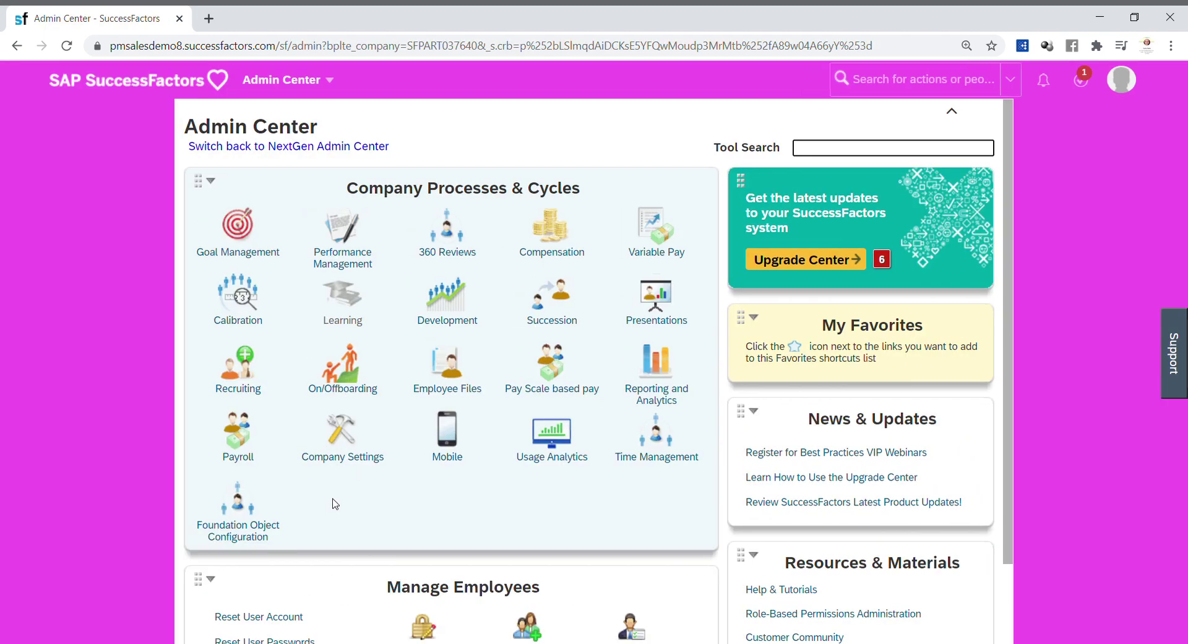
pyautogui.click(347, 431)
pyautogui.scroll(-2, 392, 453)
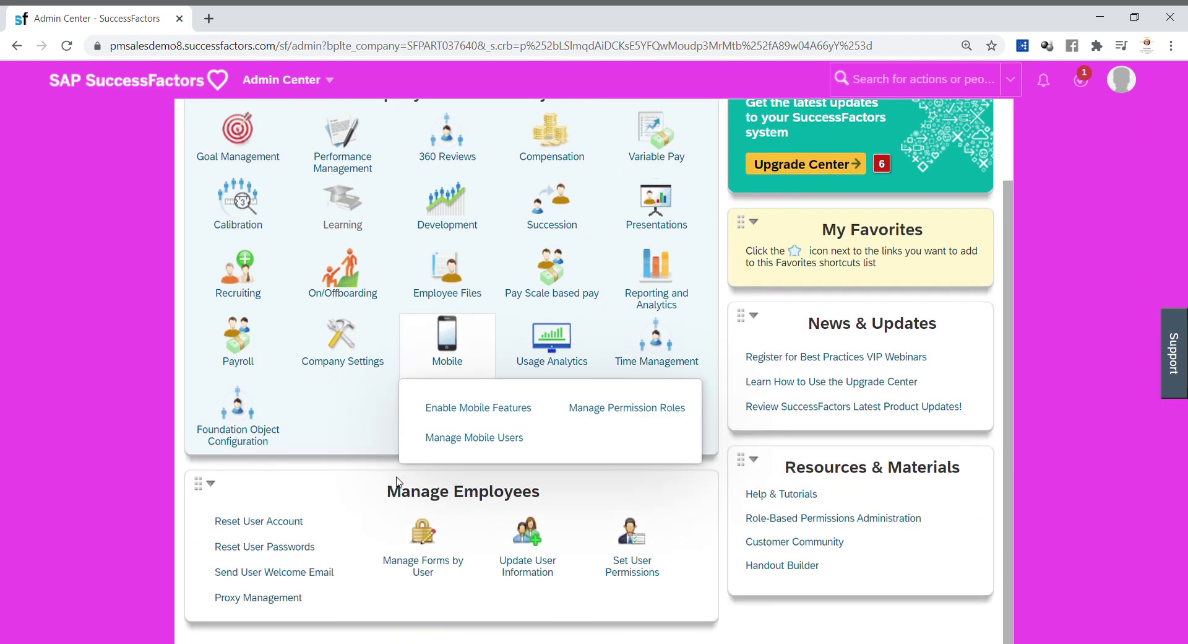
pyautogui.click(366, 353)
pyautogui.scroll(-6, 350, 441)
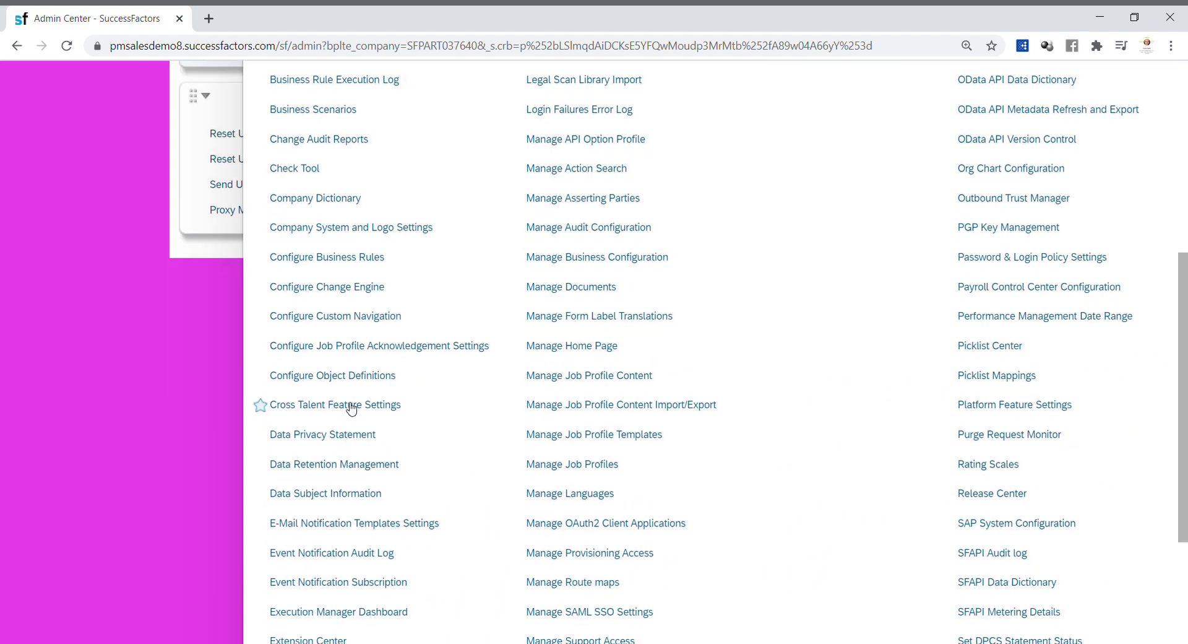
pyautogui.click(362, 379)
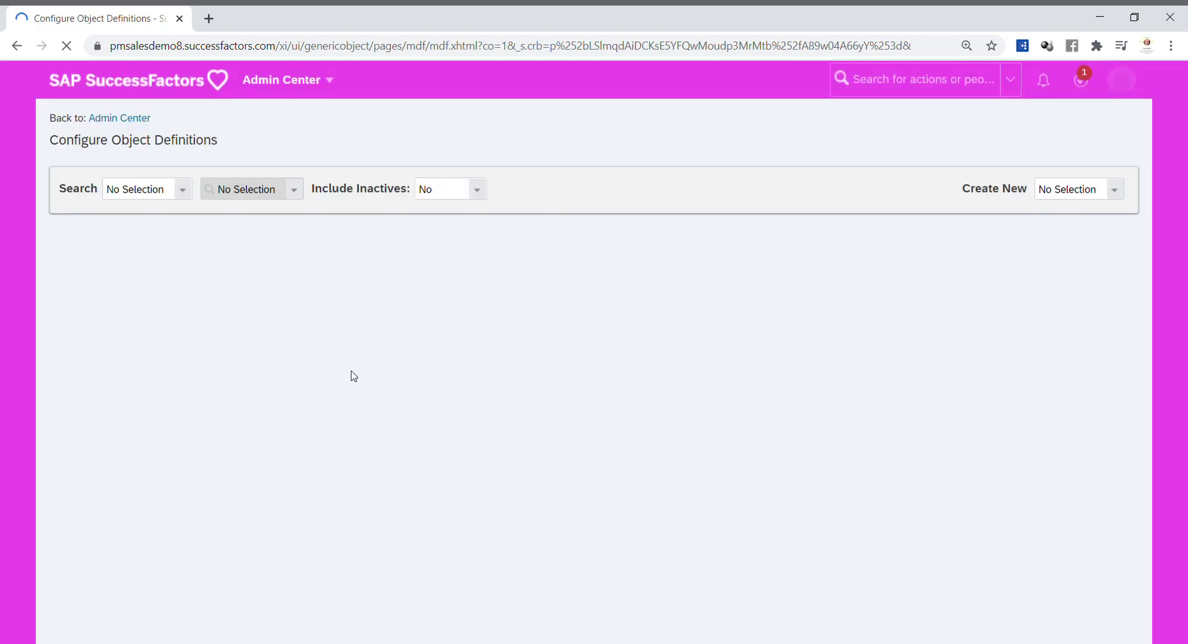
# Step: Search Object Definitions for 'Employee time' and open the base Employee Time object
pyautogui.click(183, 189)
pyautogui.click(230, 244)
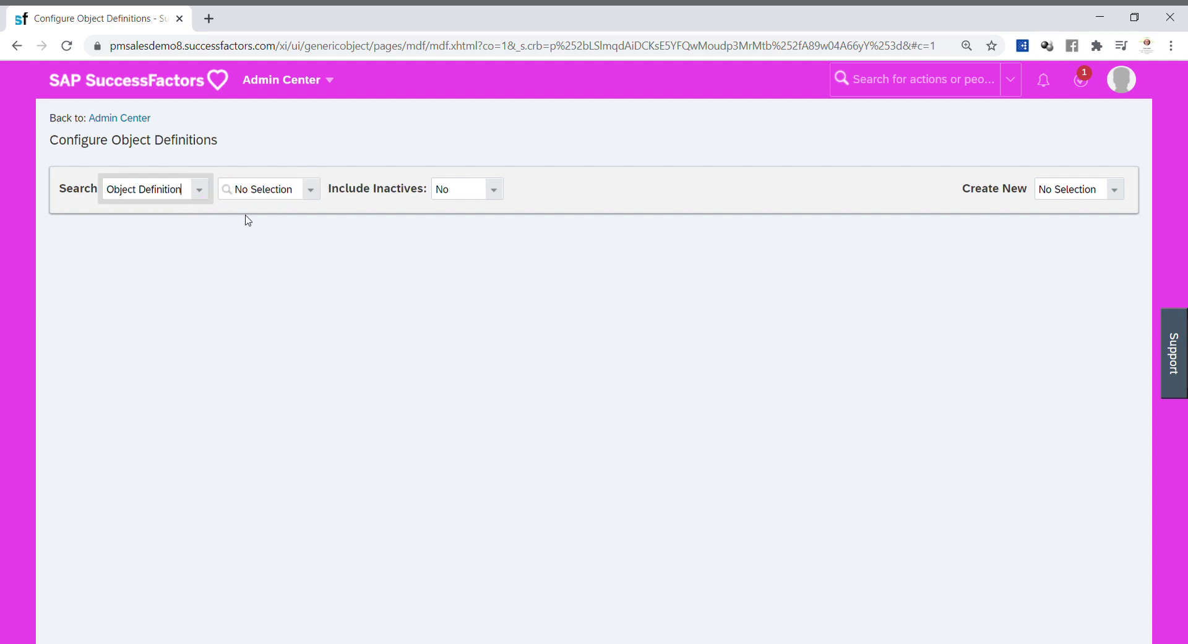
pyautogui.click(265, 197)
pyautogui.write('E')
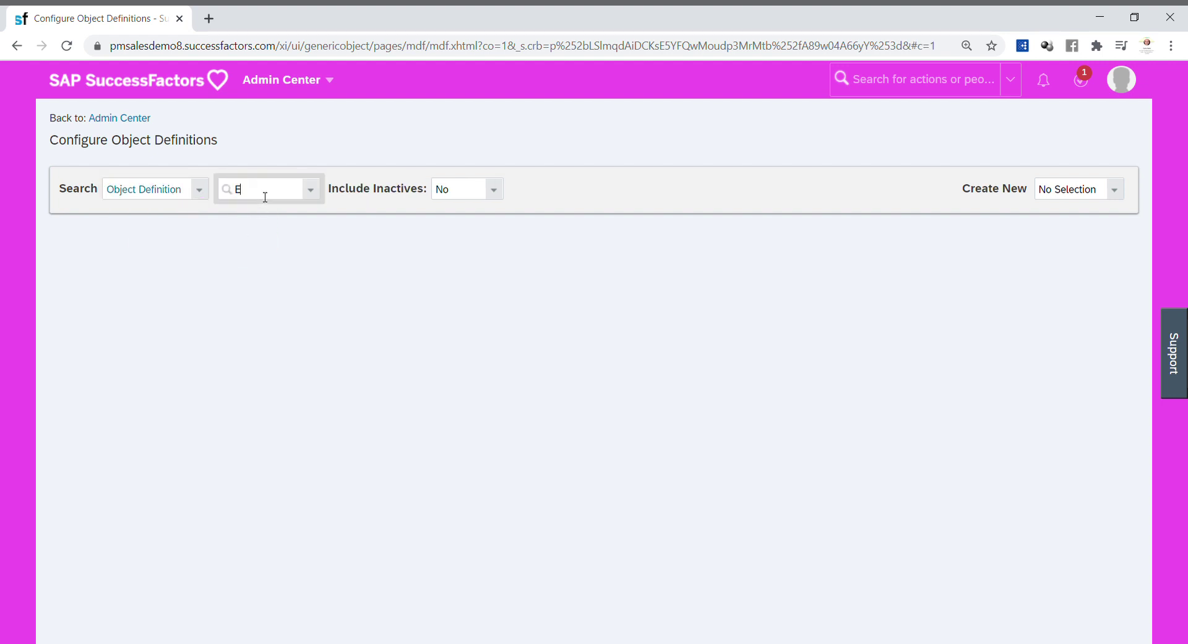
pyautogui.write('mployee time')
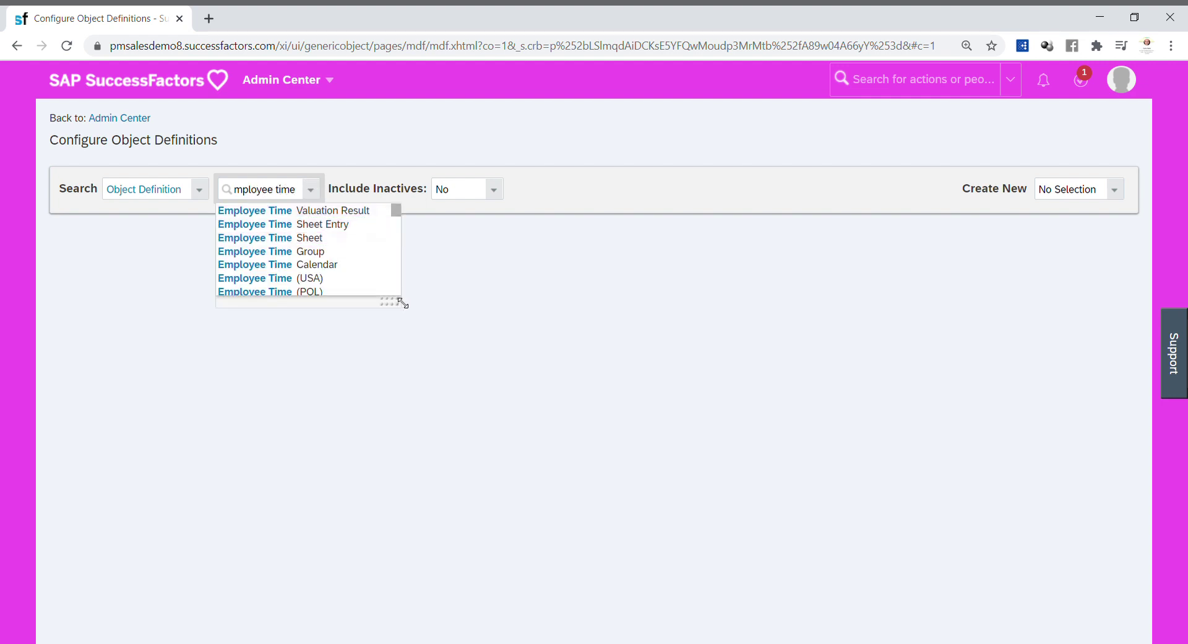
pyautogui.moveTo(402, 303); pyautogui.dragTo(411, 379)
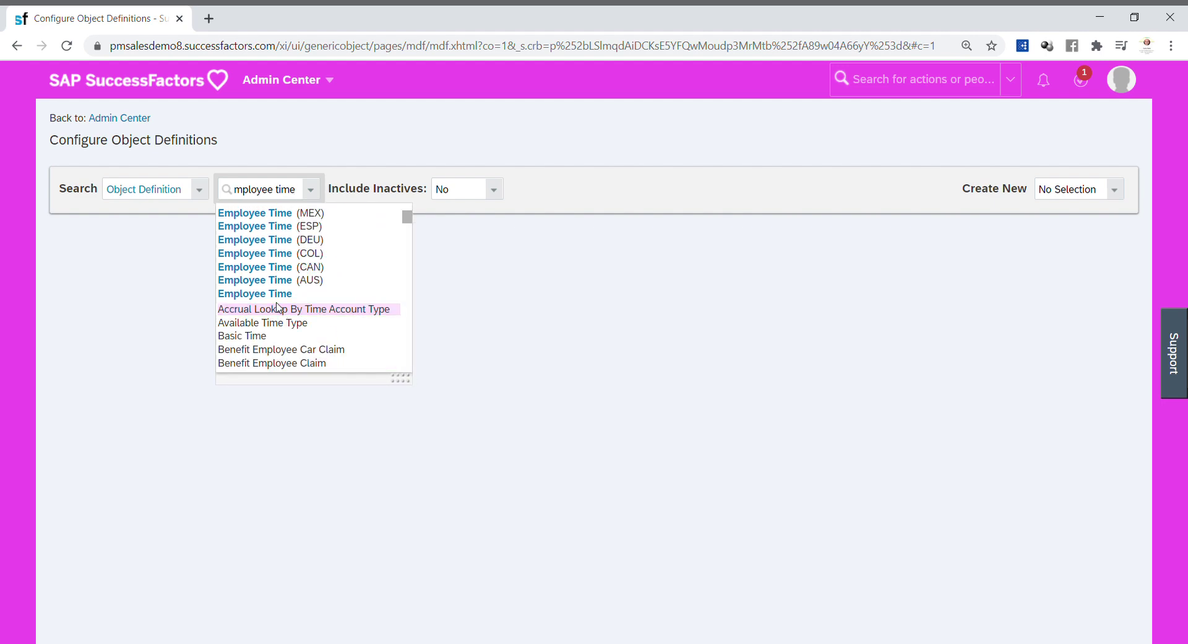
pyautogui.click(312, 294)
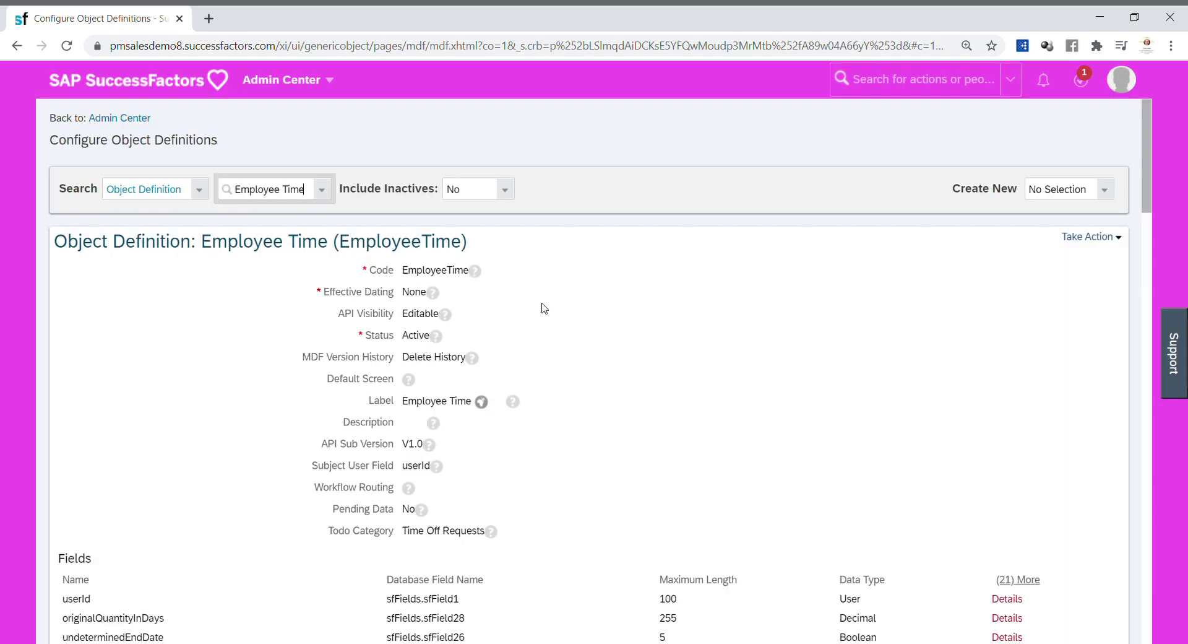
# Step: Put Employee Time into Make Correction mode and scroll down to its Fields table
pyautogui.click(1118, 239)
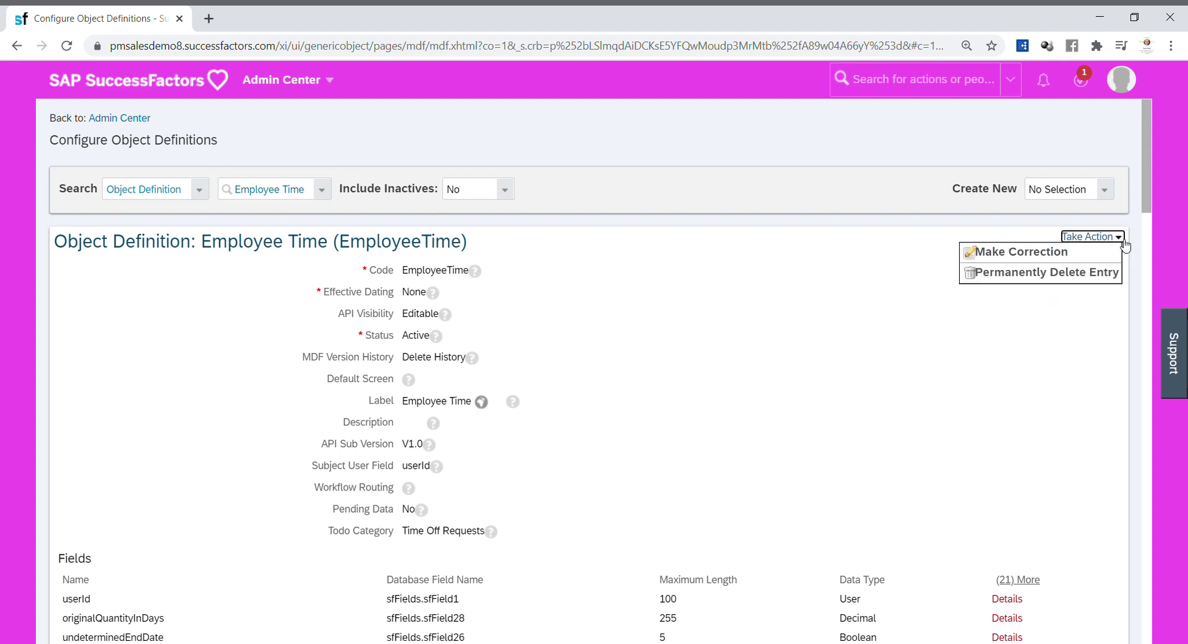
pyautogui.click(1069, 254)
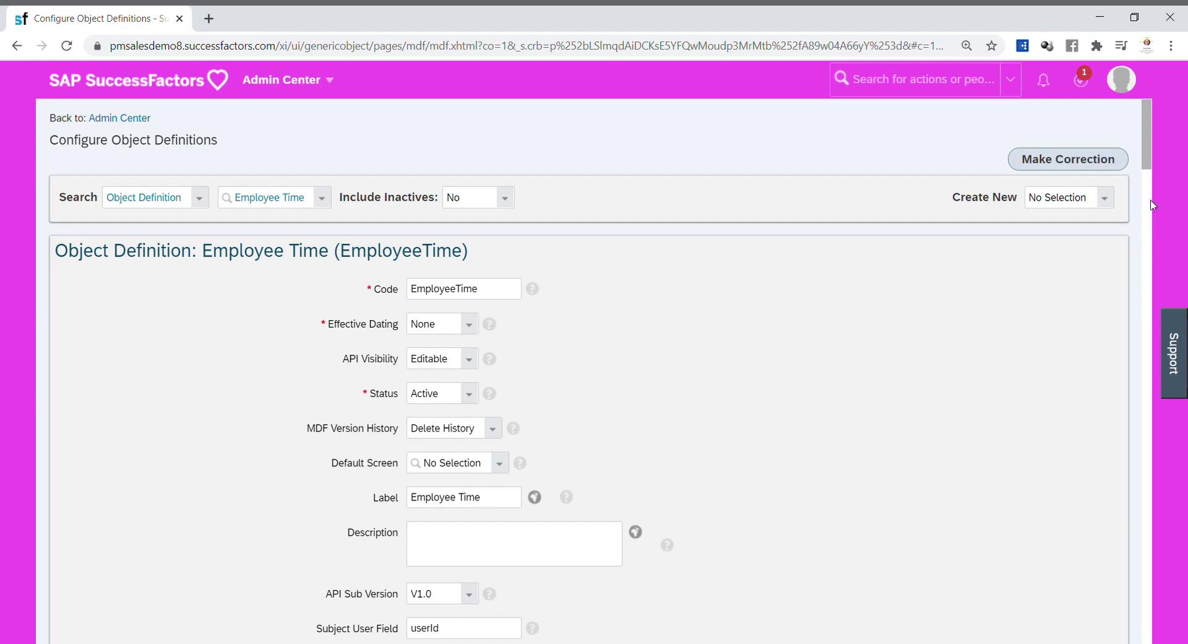
pyautogui.moveTo(1147, 164); pyautogui.dragTo(1090, 471)
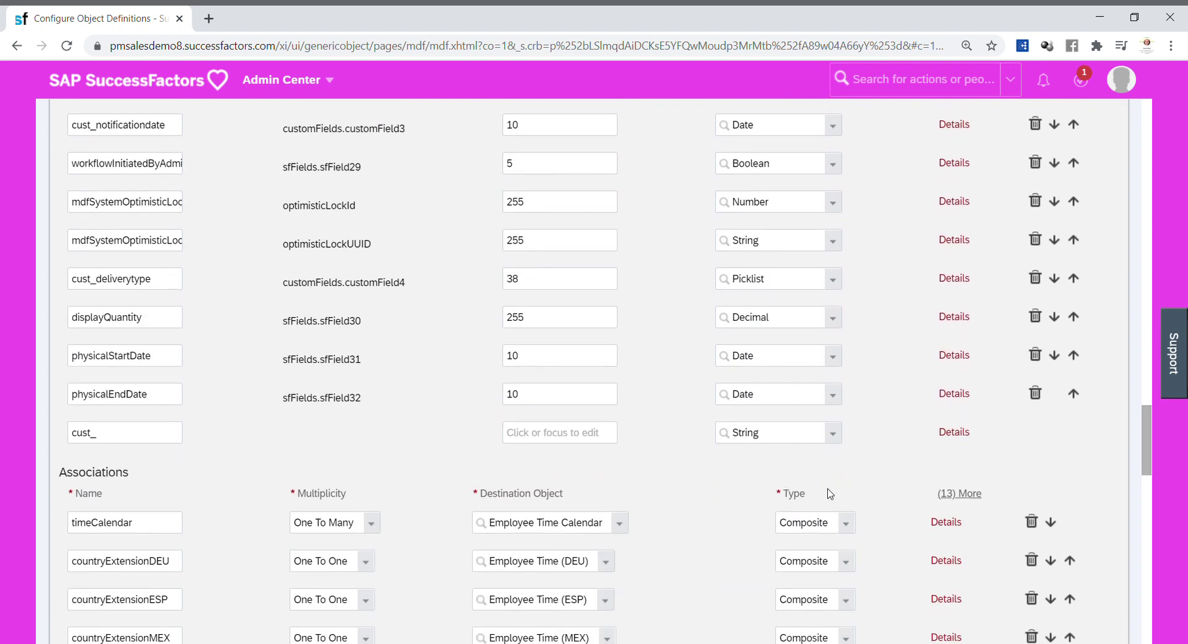
# Step: Add fields cust_LegalEntity and cust_Location, making cust_LegalEntity a Generic Object field
pyautogui.click(133, 445)
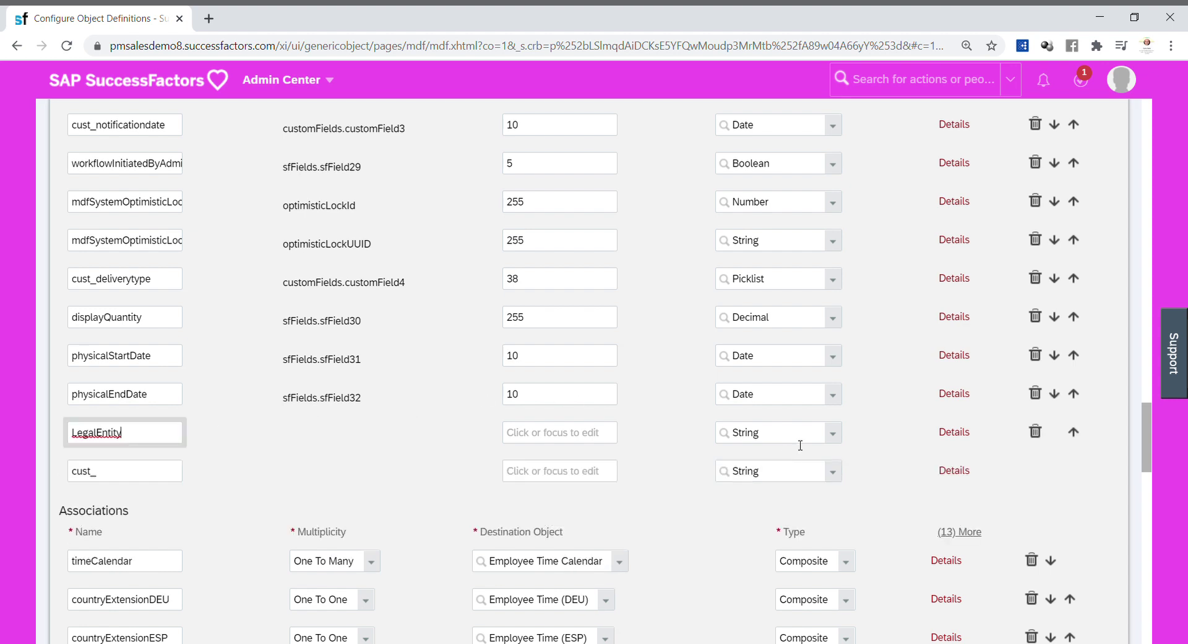
pyautogui.click(165, 477)
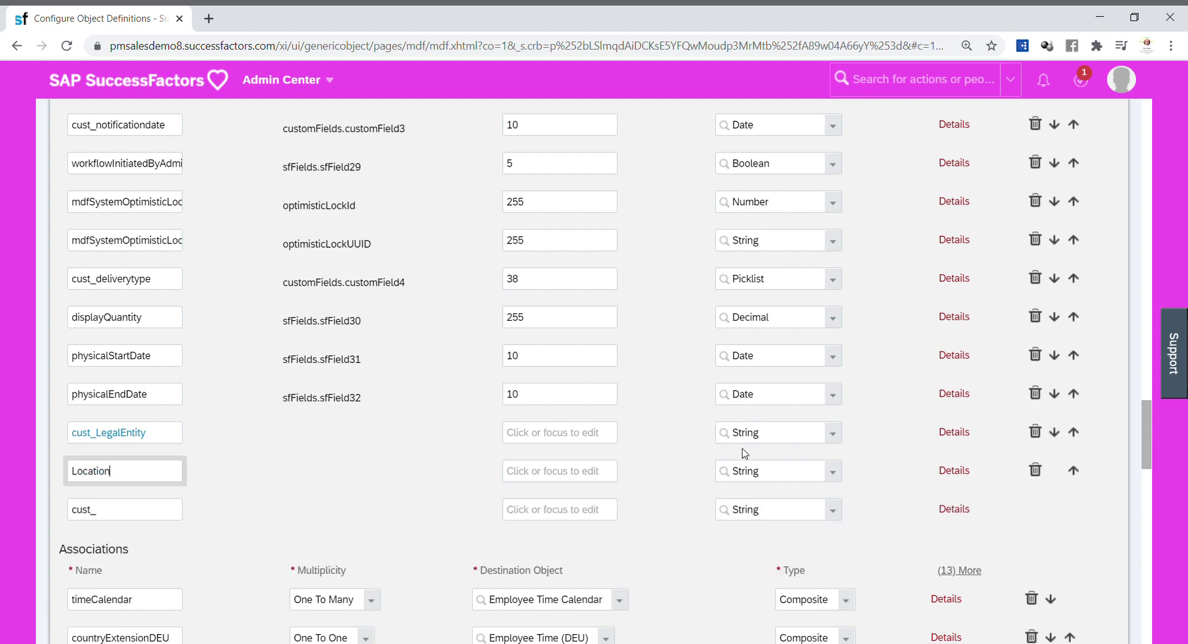
pyautogui.click(833, 435)
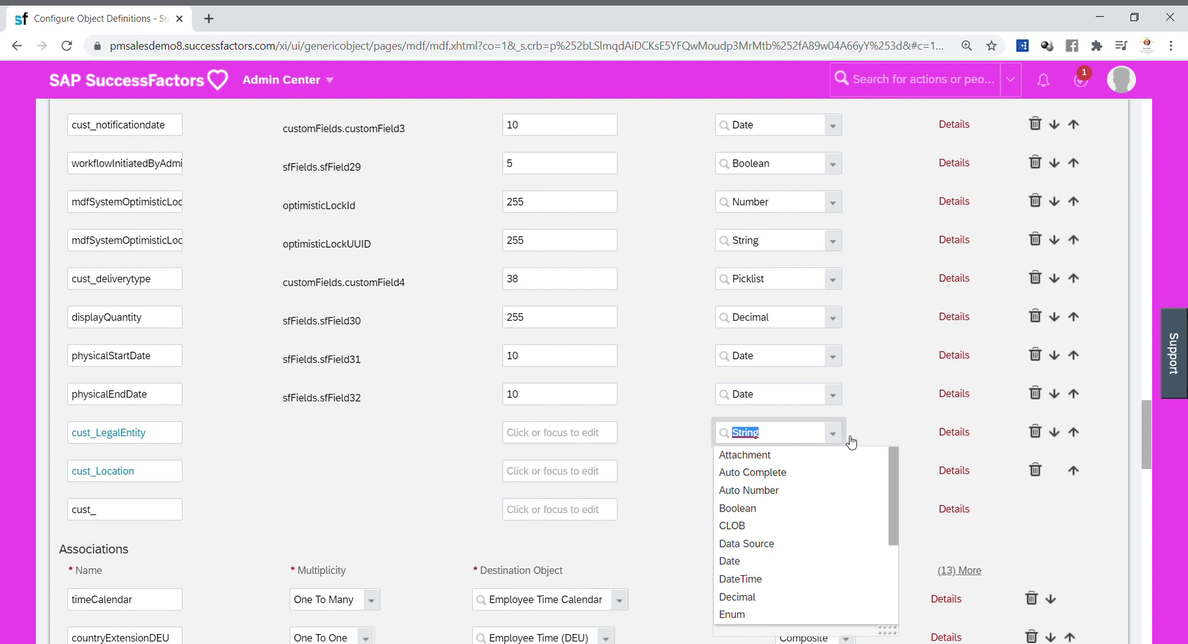
pyautogui.scroll(-1, 896, 466)
pyautogui.scroll(-1, 900, 478)
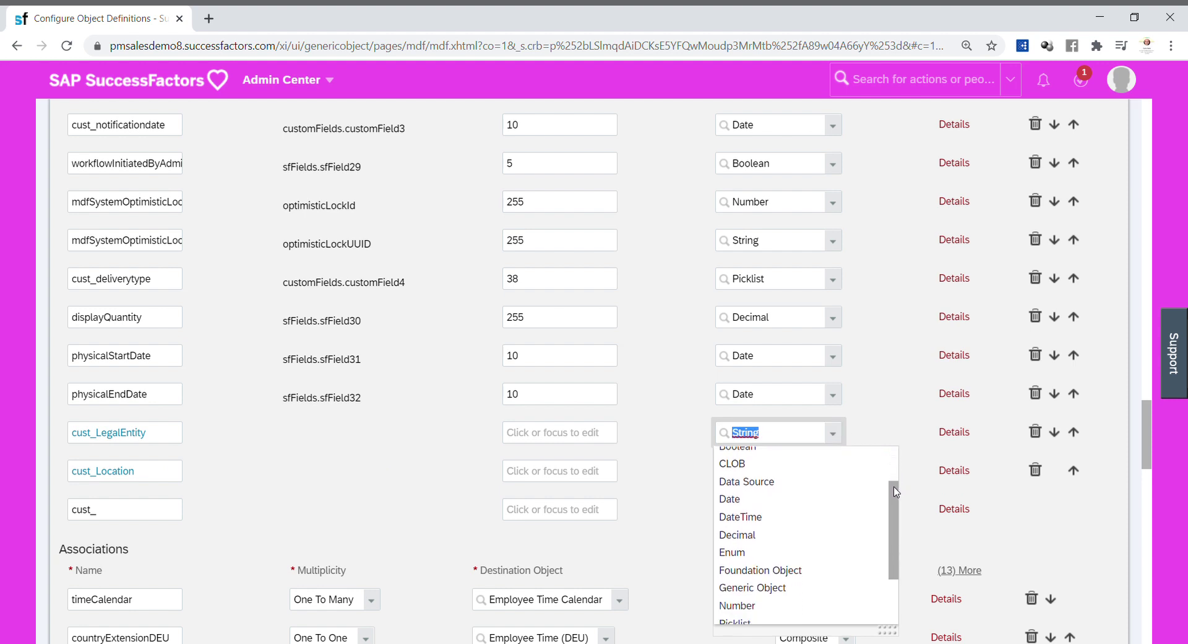
pyautogui.click(804, 580)
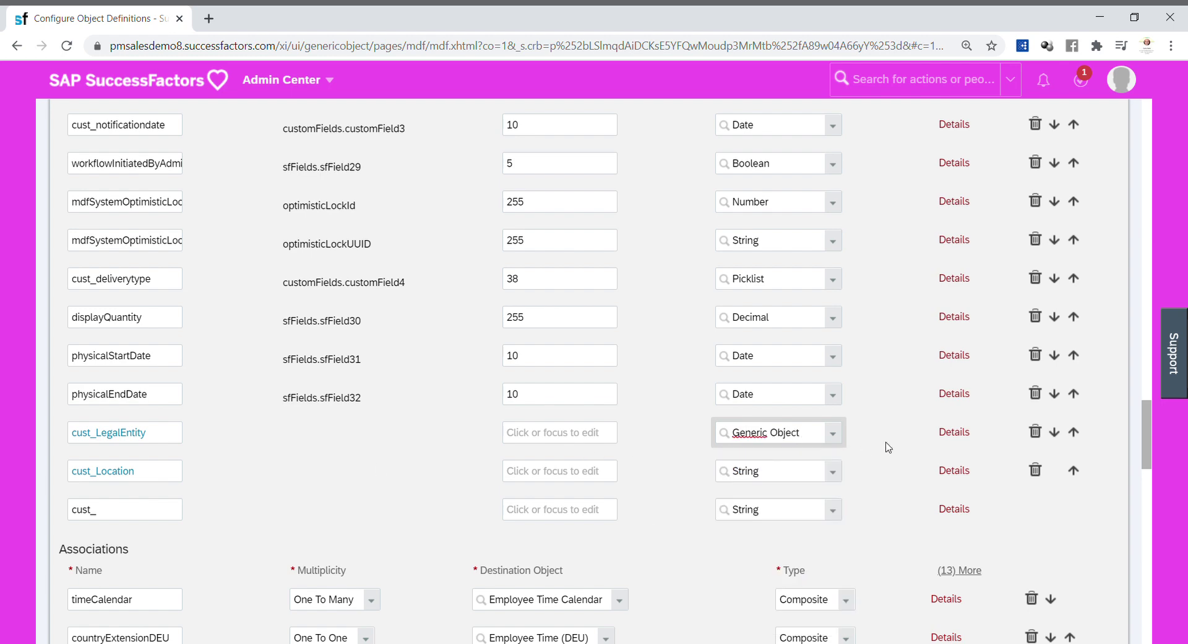
# Step: Set cust_LegalEntity's details: valid values source LegalEntity, Required Yes, label 'Company'
pyautogui.click(954, 433)
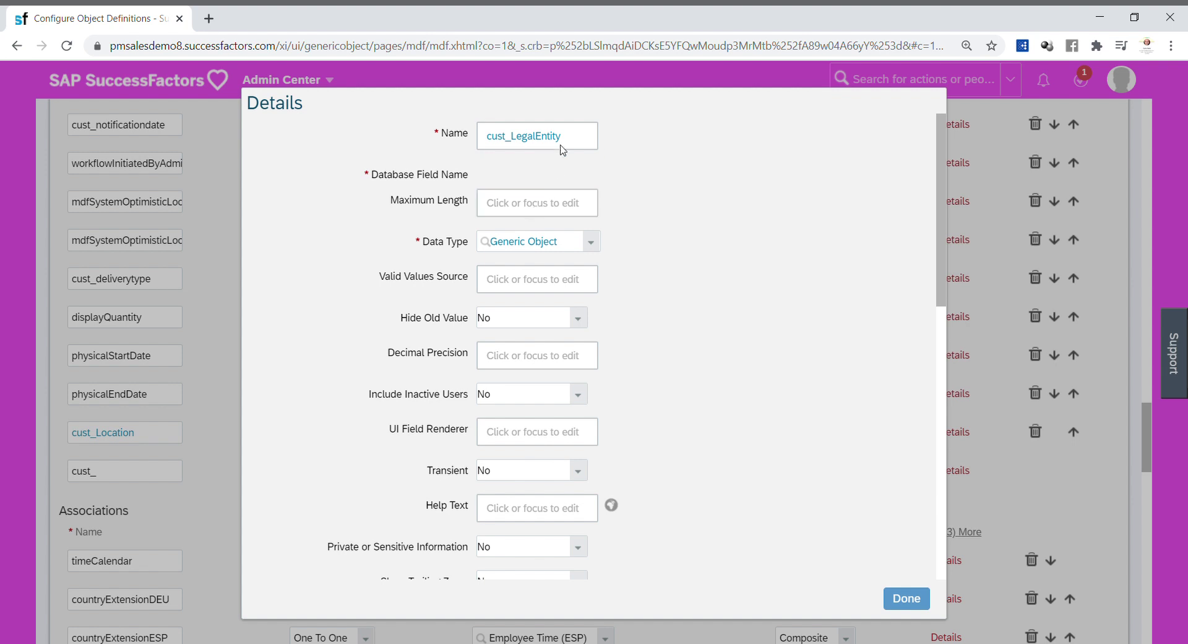
pyautogui.click(529, 287)
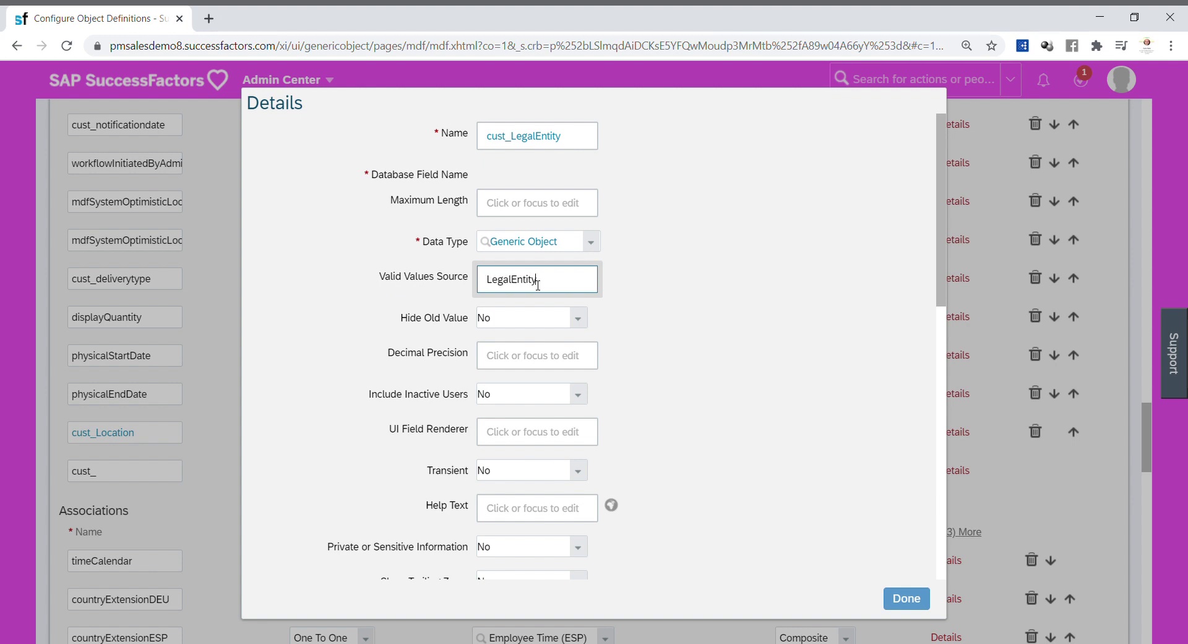
pyautogui.click(729, 304)
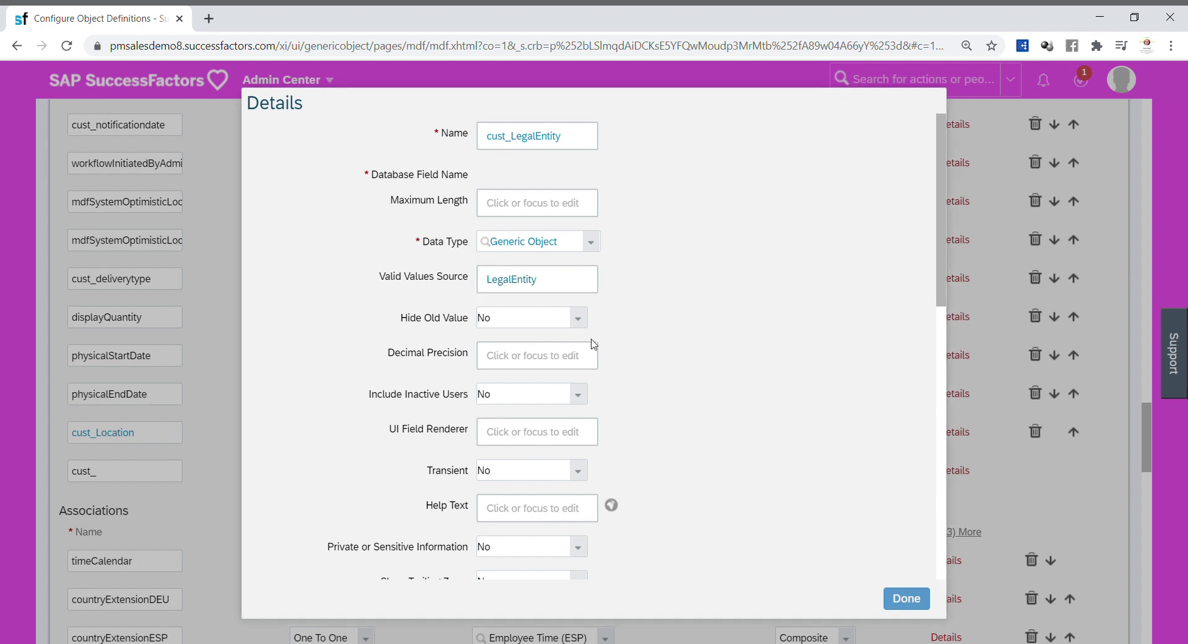
pyautogui.moveTo(942, 287); pyautogui.dragTo(921, 426)
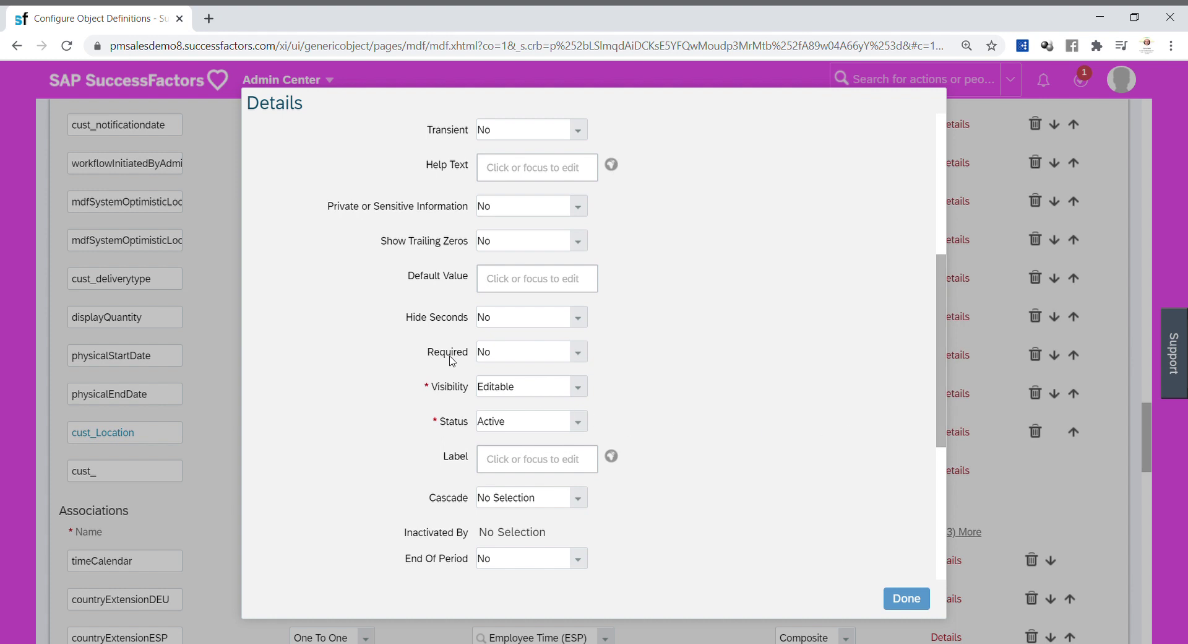
pyautogui.click(583, 358)
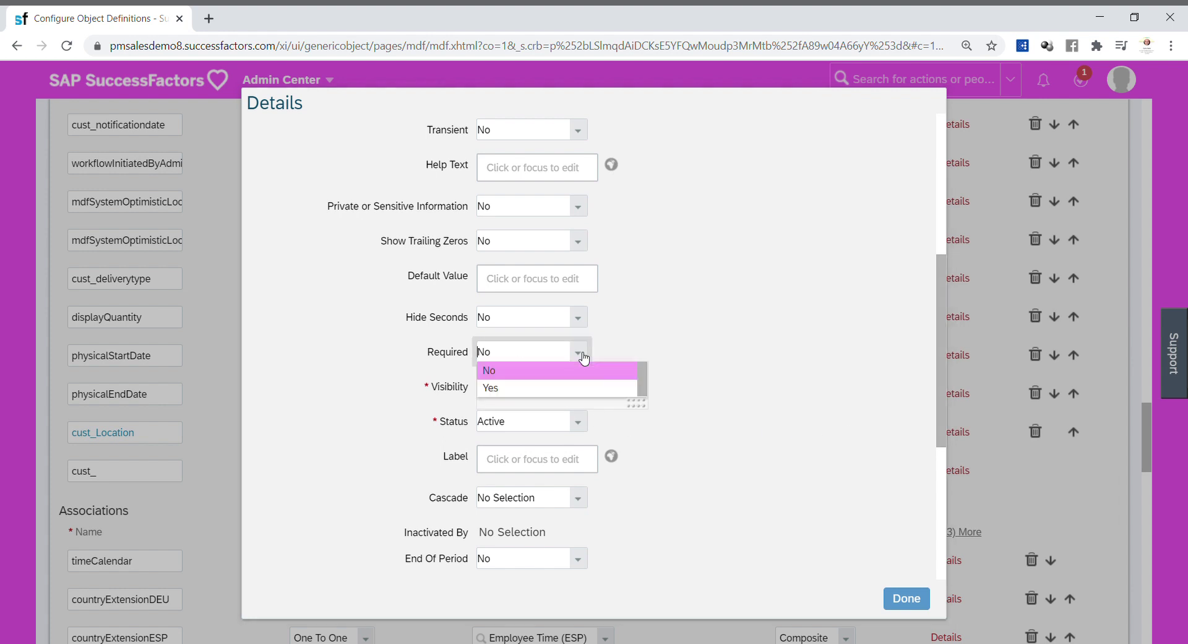
pyautogui.click(545, 389)
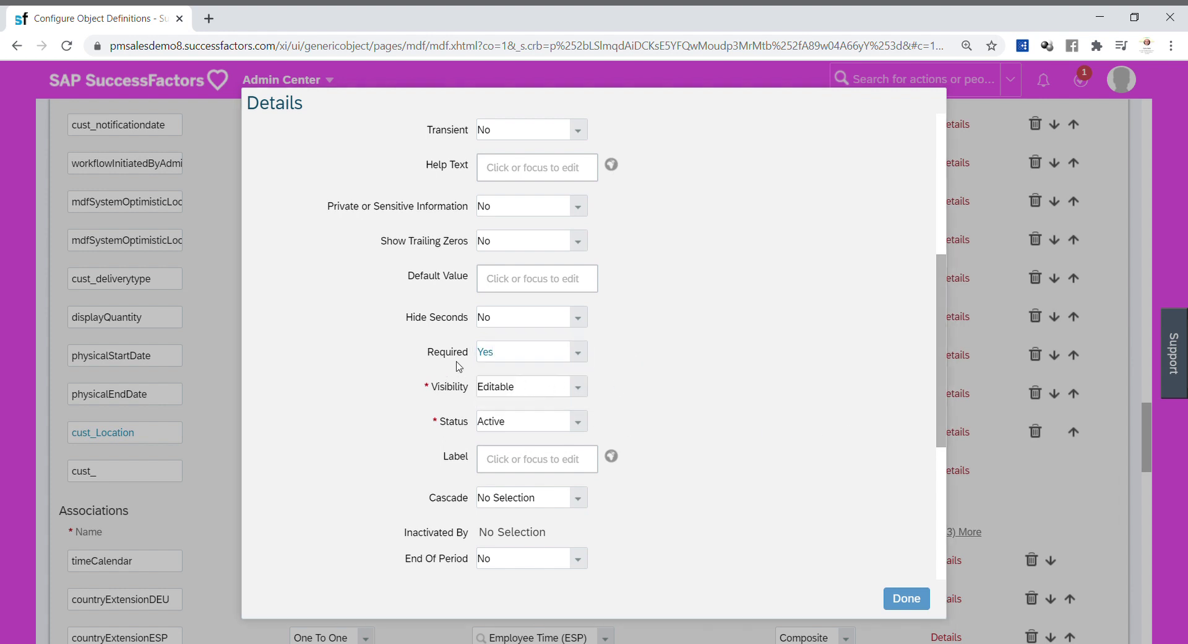
pyautogui.click(522, 463)
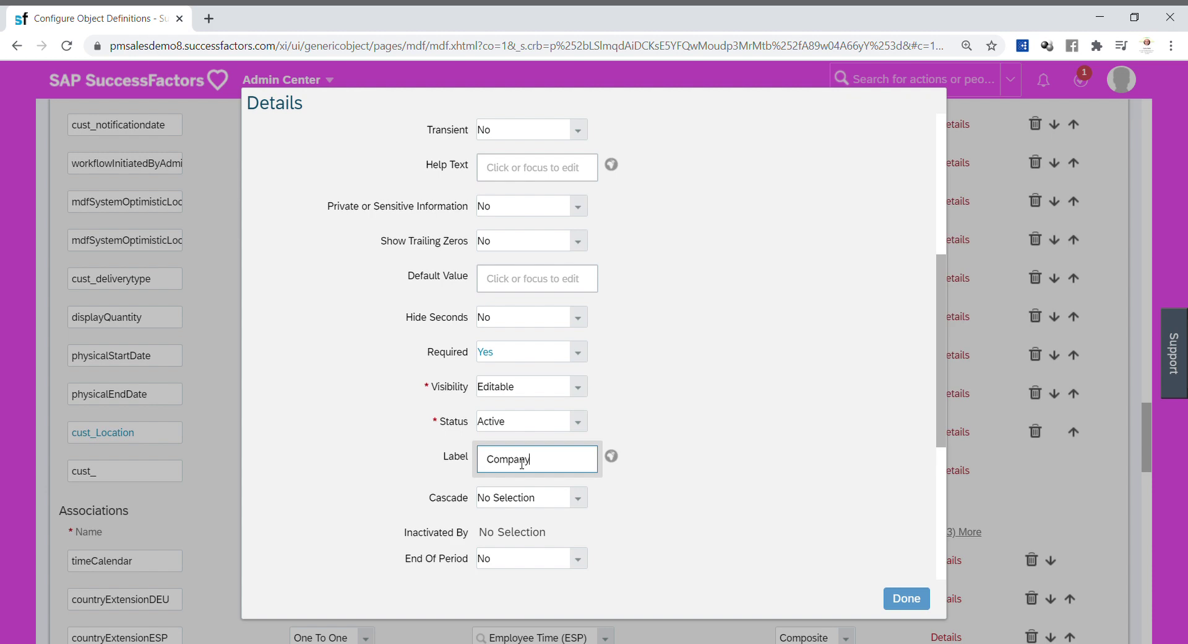
pyautogui.click(687, 419)
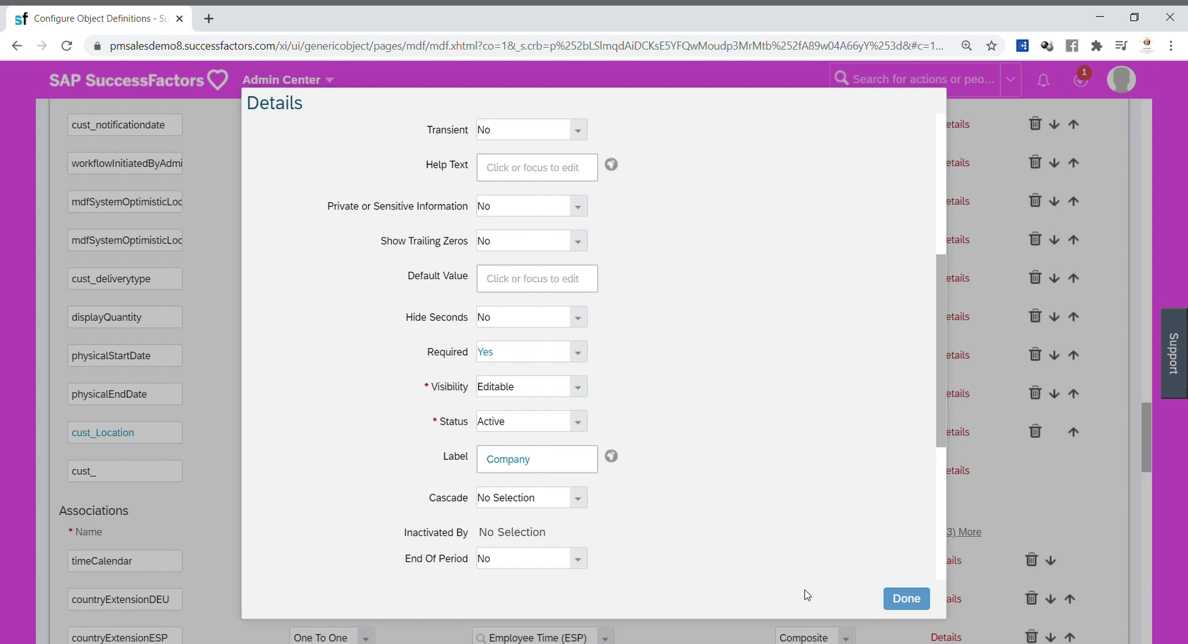
pyautogui.moveTo(946, 441); pyautogui.dragTo(932, 526)
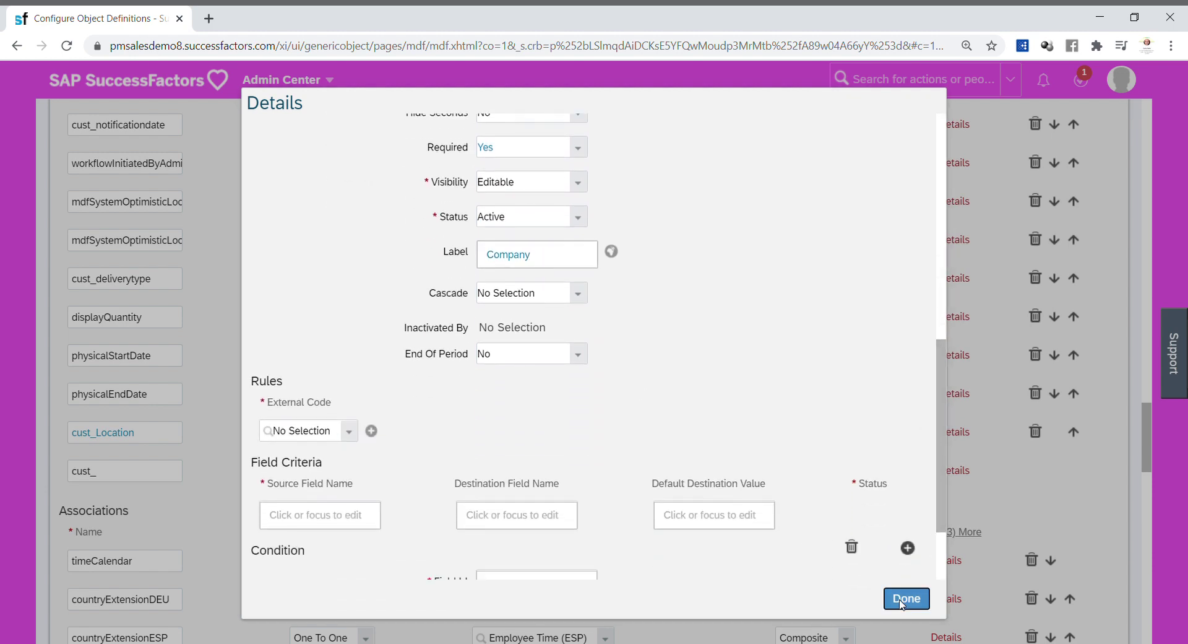
pyautogui.click(906, 598)
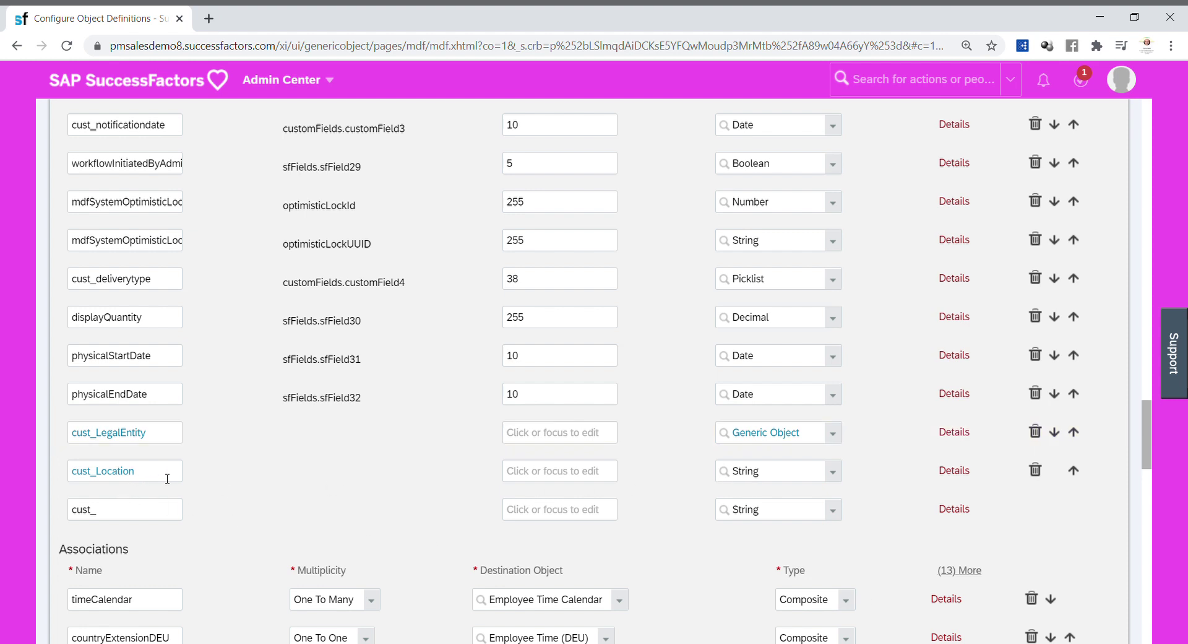
# Step: Change cust_Location's data type to Foundation Object
pyautogui.click(833, 474)
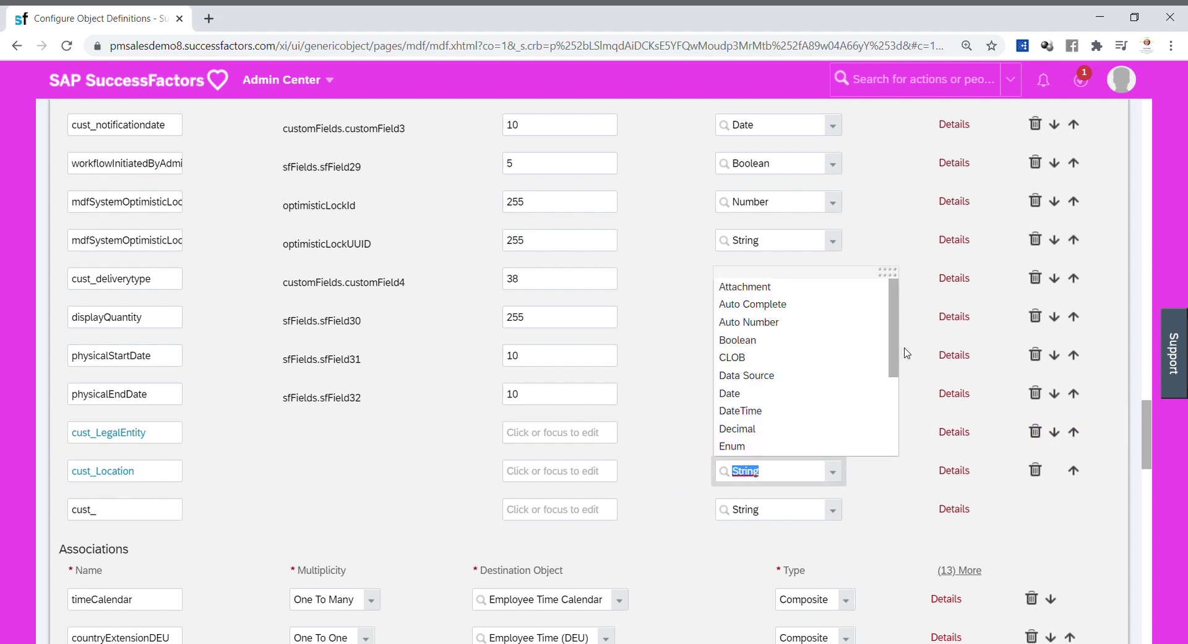
pyautogui.scroll(-1, 899, 331)
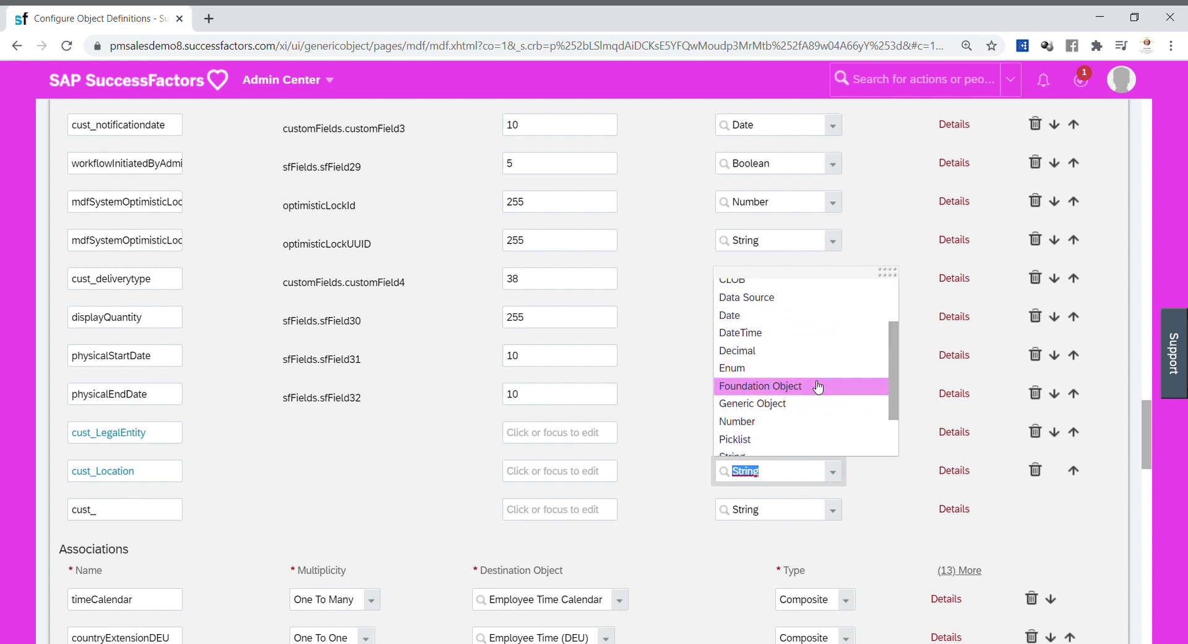
pyautogui.click(803, 386)
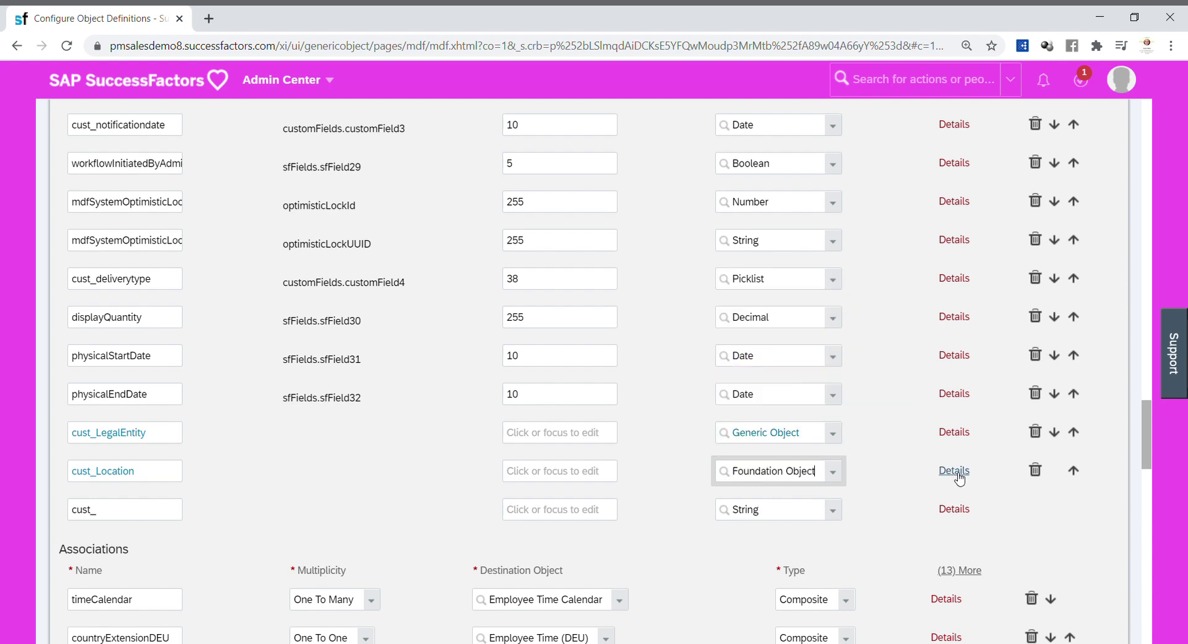
# Step: Give cust_Location valid values source 'location' and the label 'Location'
pyautogui.click(956, 474)
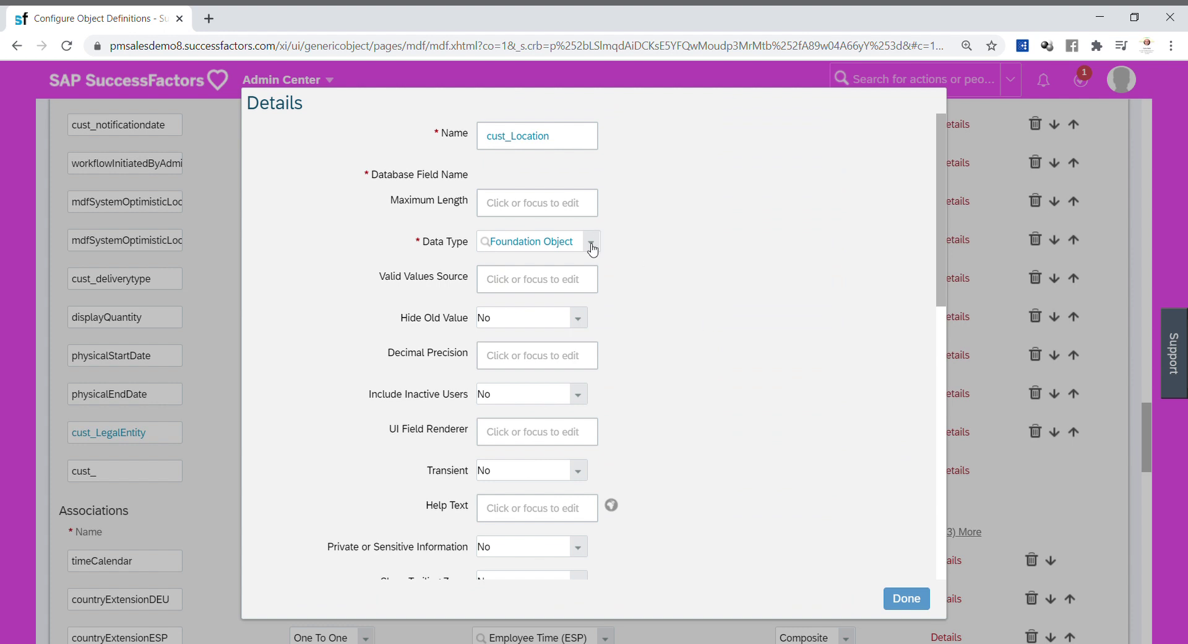
pyautogui.click(530, 285)
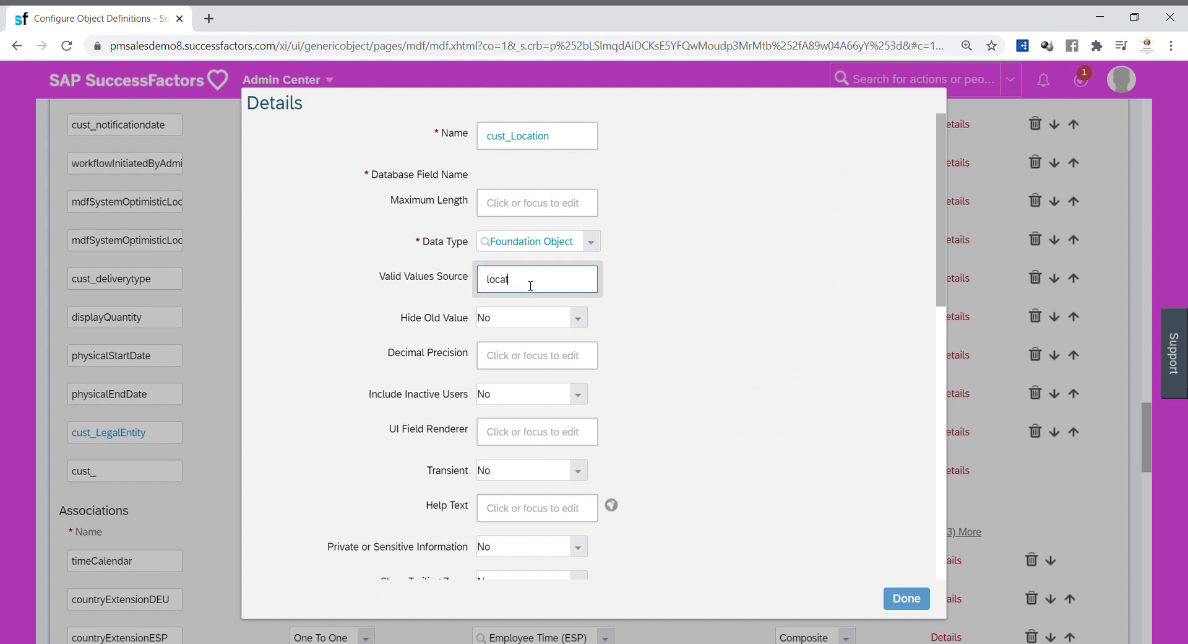
pyautogui.click(737, 265)
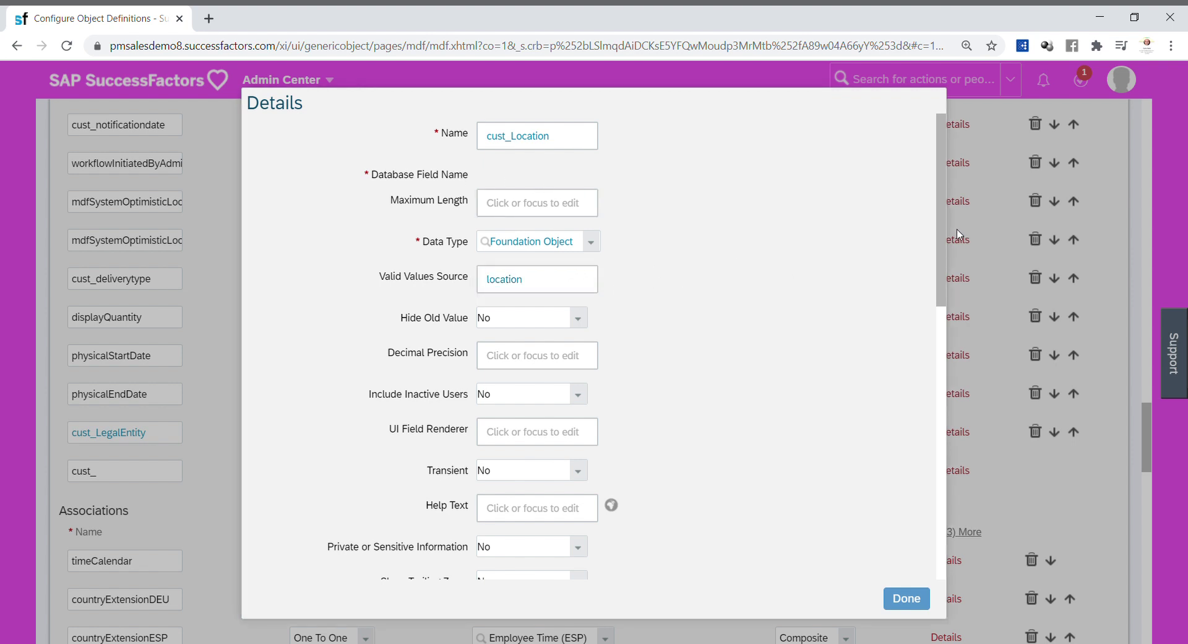
pyautogui.moveTo(940, 233); pyautogui.dragTo(945, 376)
pyautogui.click(519, 456)
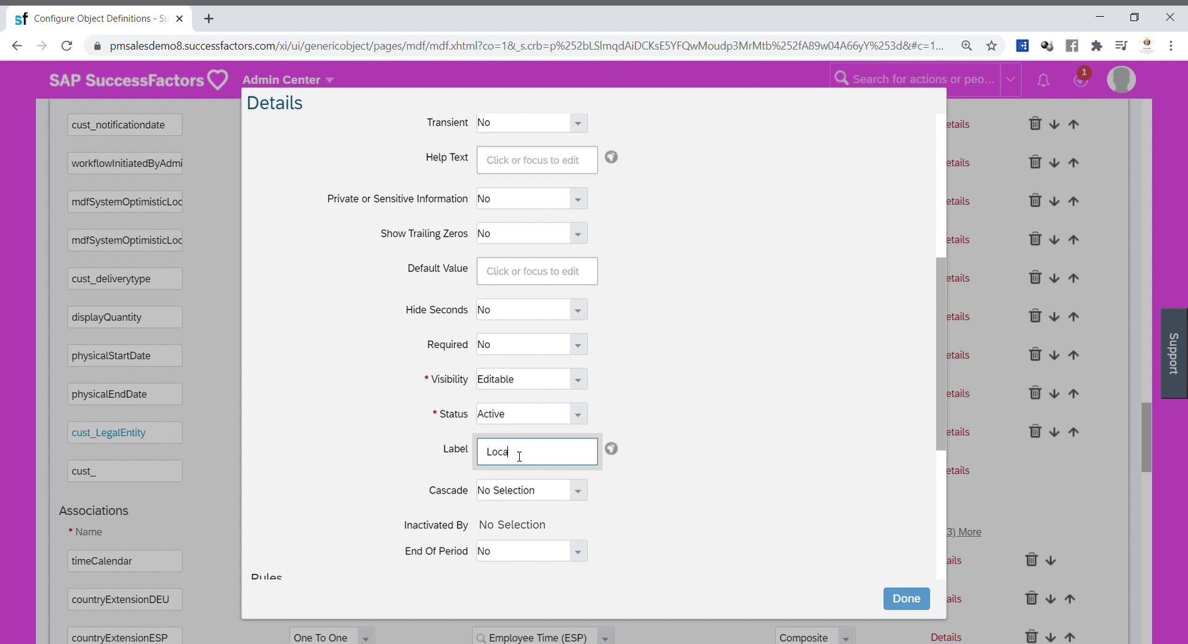
pyautogui.click(720, 398)
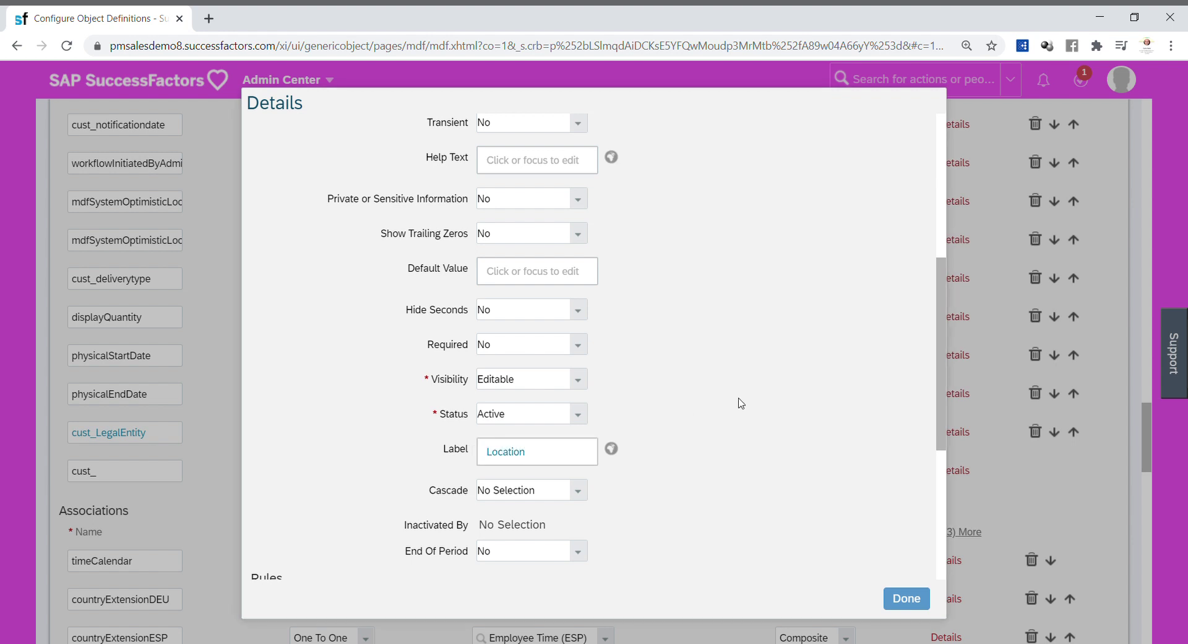
pyautogui.scroll(-1, 943, 442)
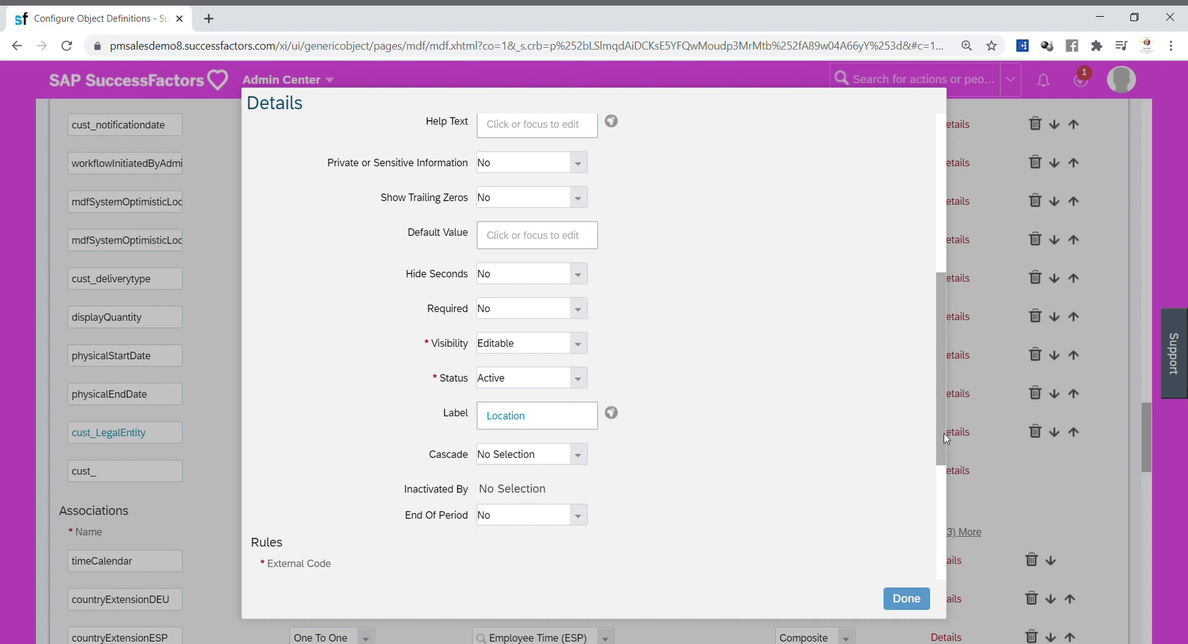
pyautogui.scroll(-5, 946, 438)
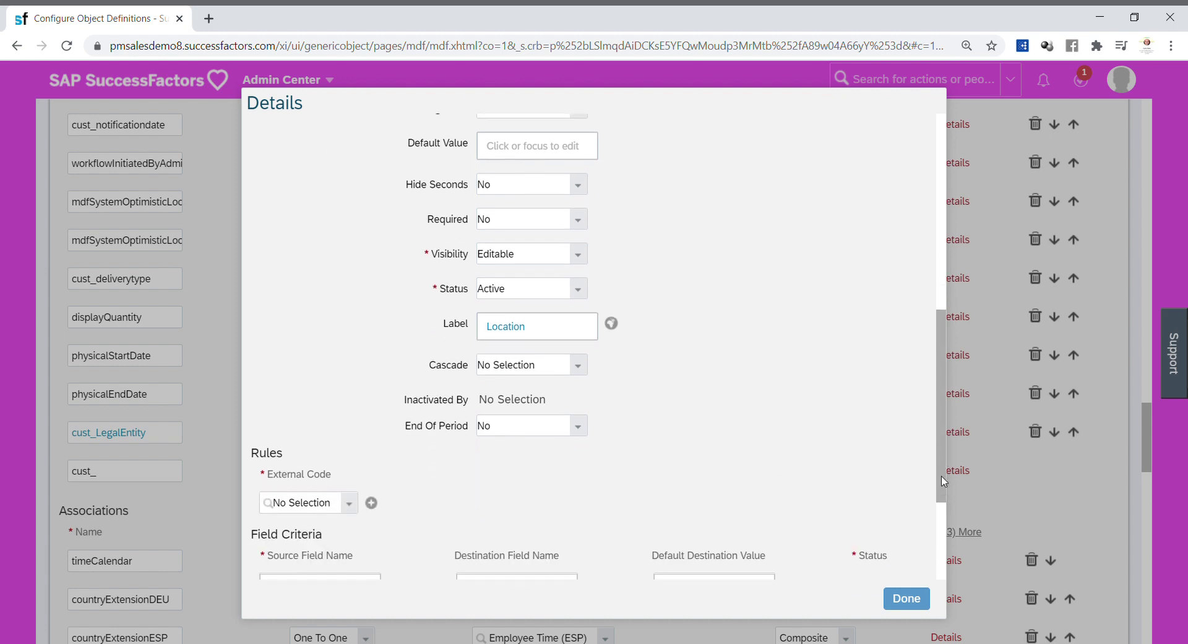
pyautogui.click(901, 596)
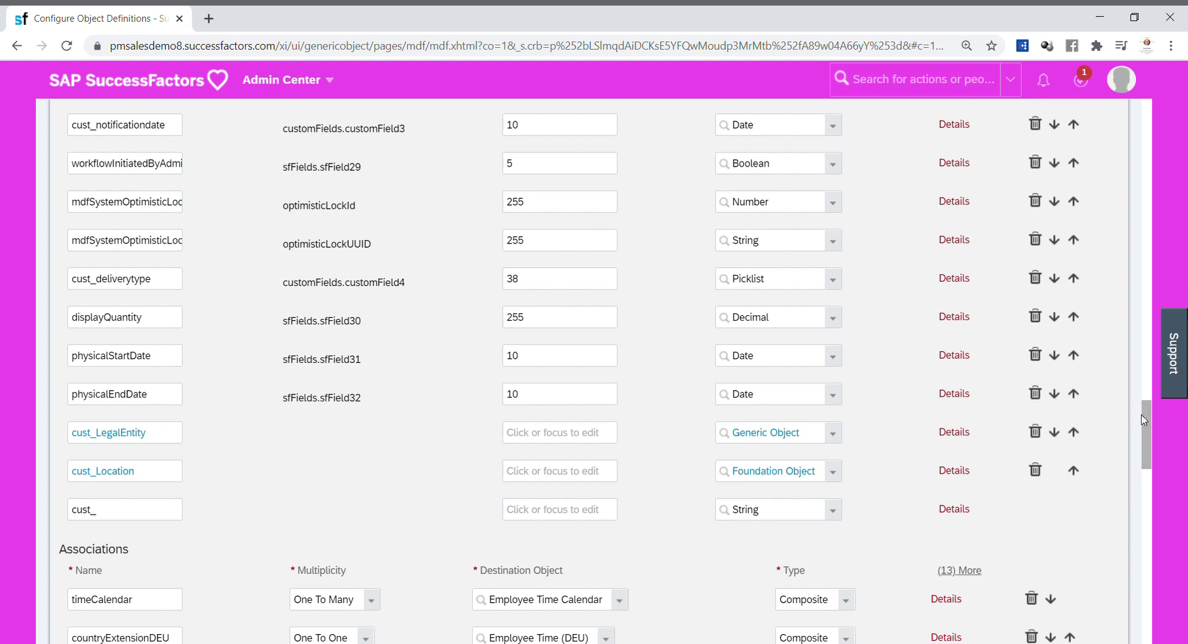
# Step: Save the Employee Time object definition and confirm the Successfully Saved message
pyautogui.moveTo(1153, 427); pyautogui.dragTo(1121, 604)
pyautogui.click(1098, 593)
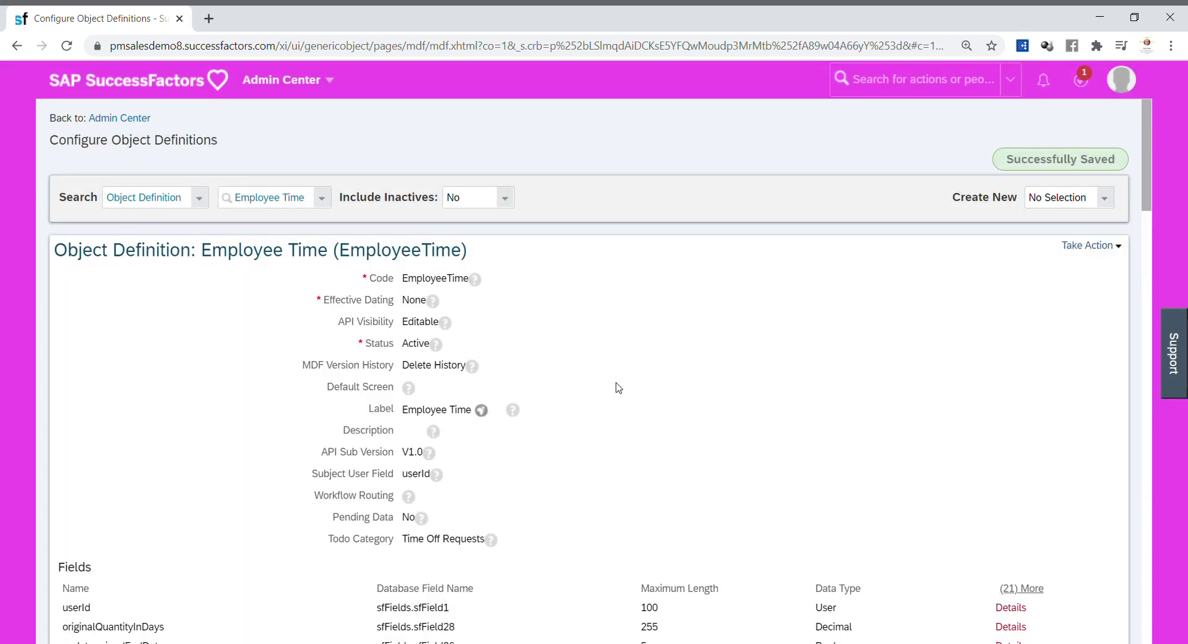
pyautogui.click(329, 86)
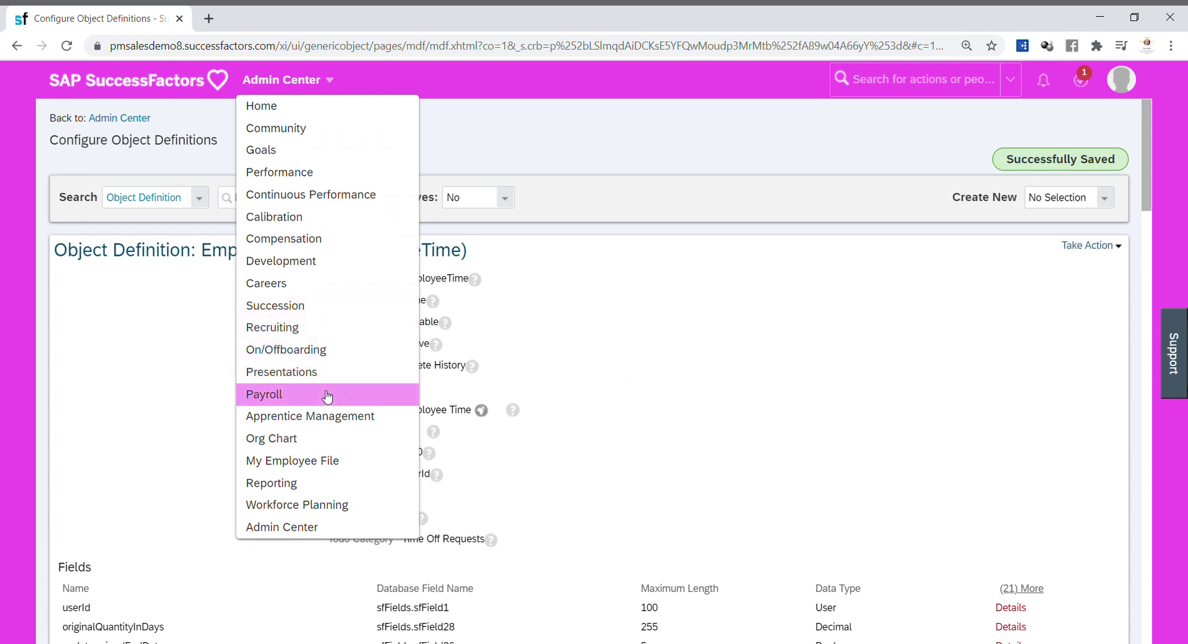
# Step: Find the employee via header search, open her Administer Time page, and start a new absence
pyautogui.click(915, 87)
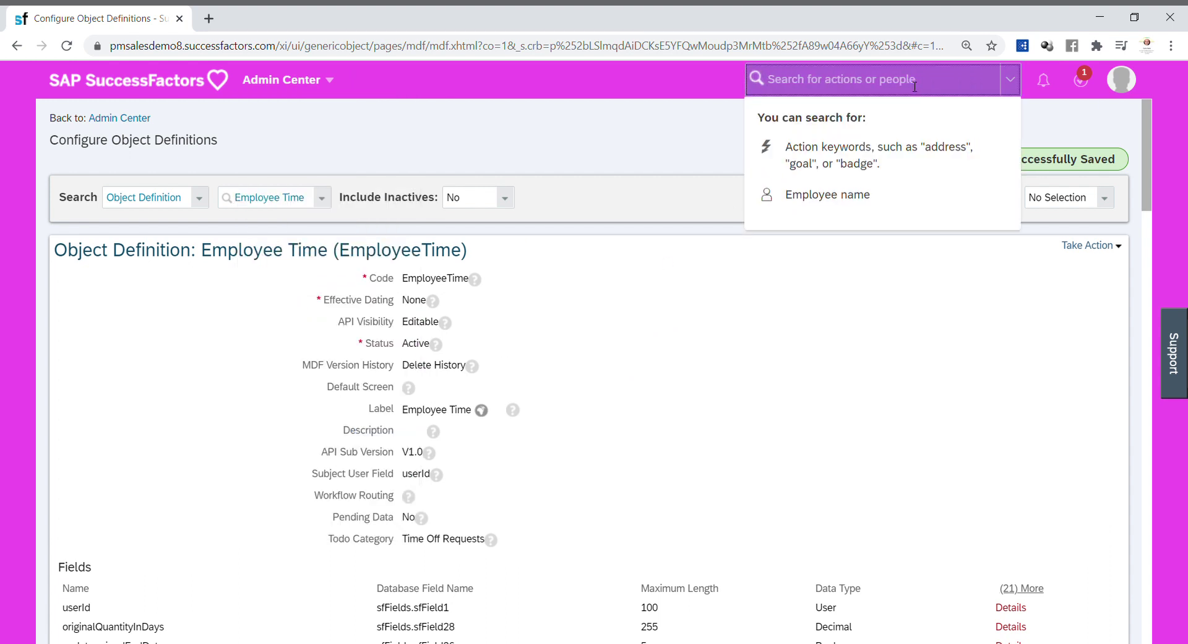
pyautogui.write('Giovanna')
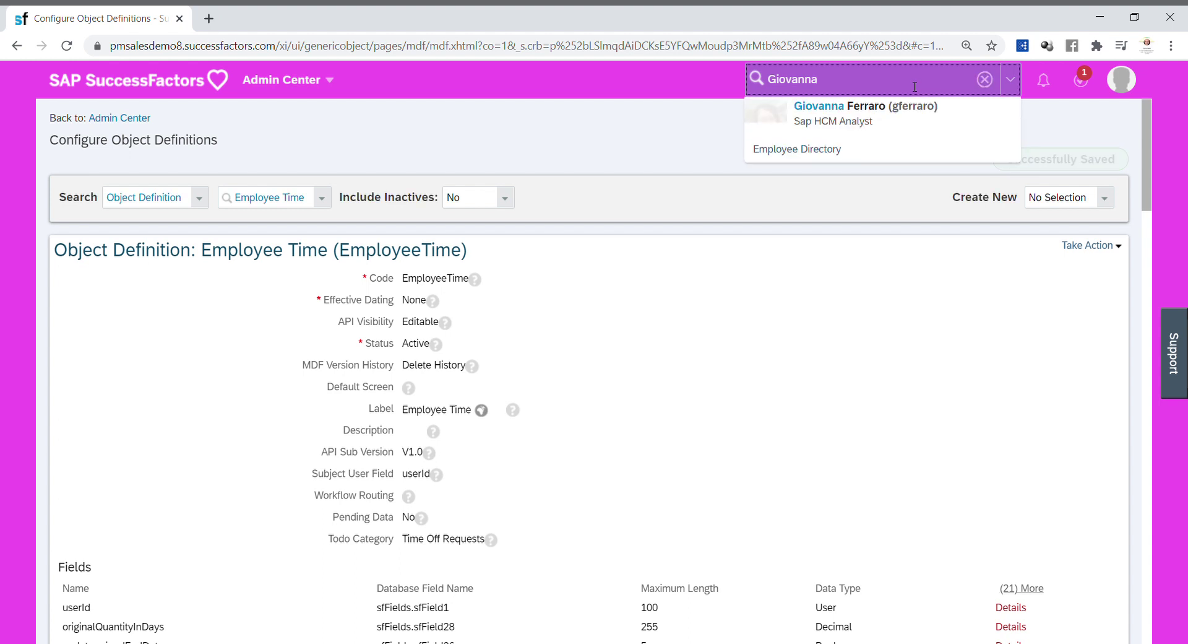
pyautogui.click(829, 113)
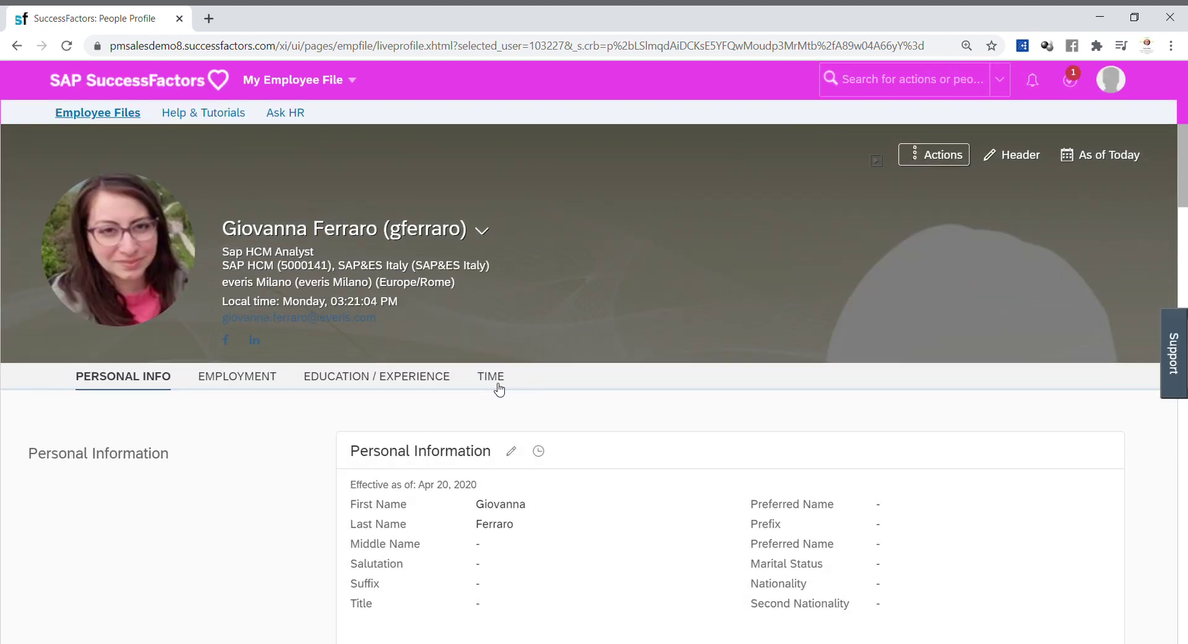
pyautogui.click(501, 385)
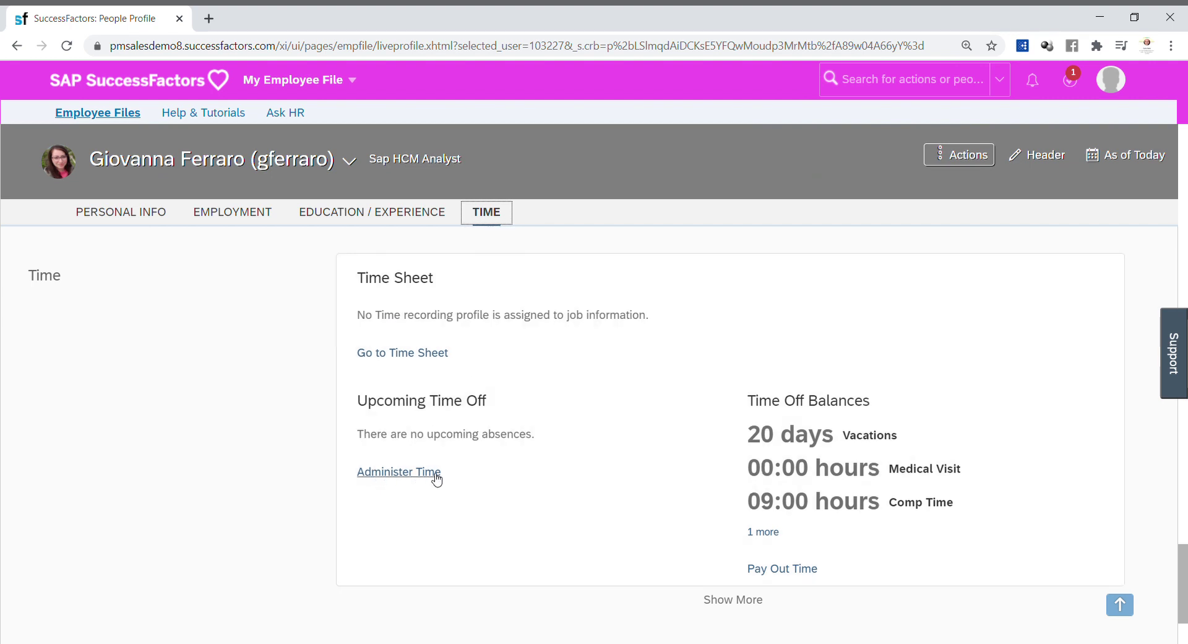
pyautogui.click(411, 474)
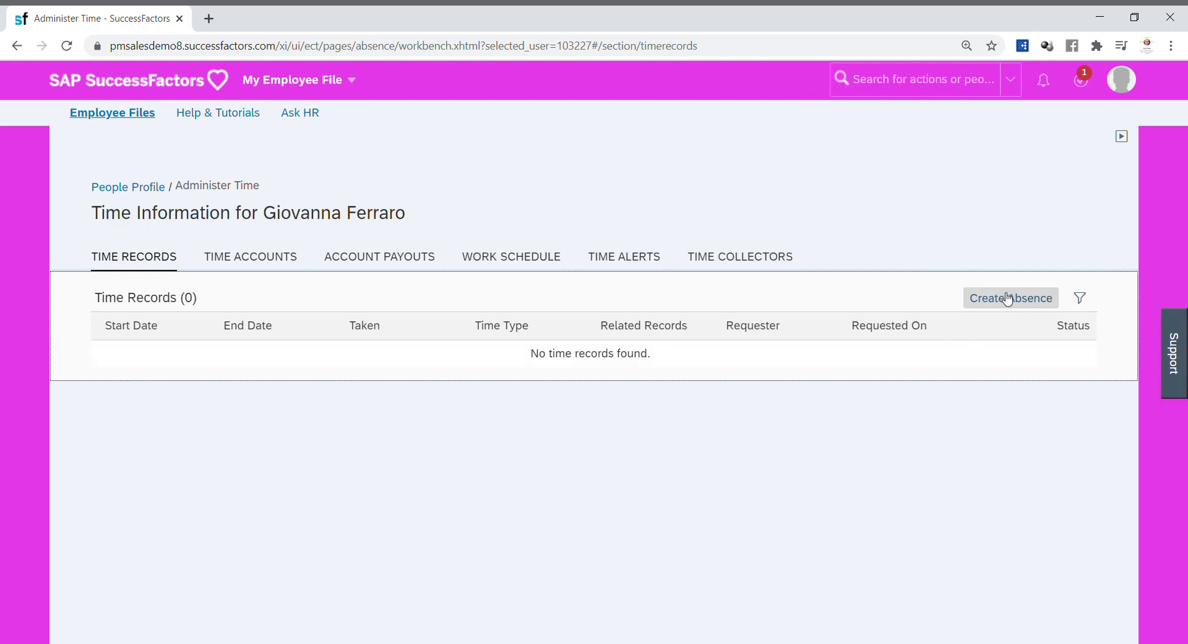
pyautogui.click(1035, 300)
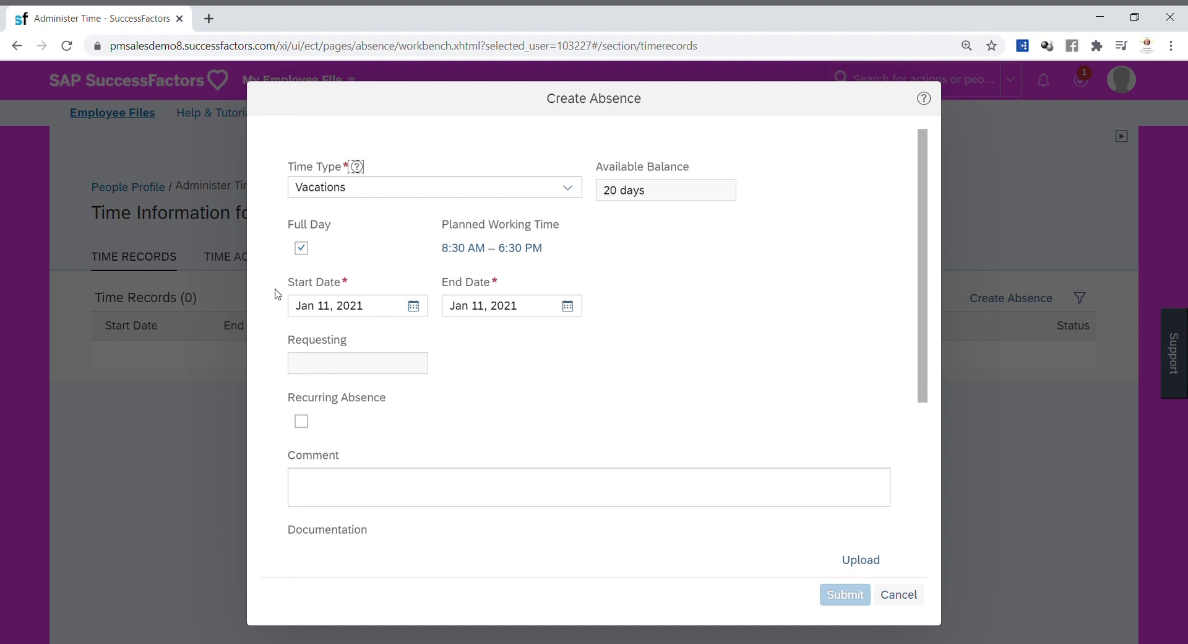
# Step: Submit a Jan 11, 2021 Vacations absence with Company everis Italia and Location everis Milano
pyautogui.moveTo(923, 187); pyautogui.dragTo(901, 373)
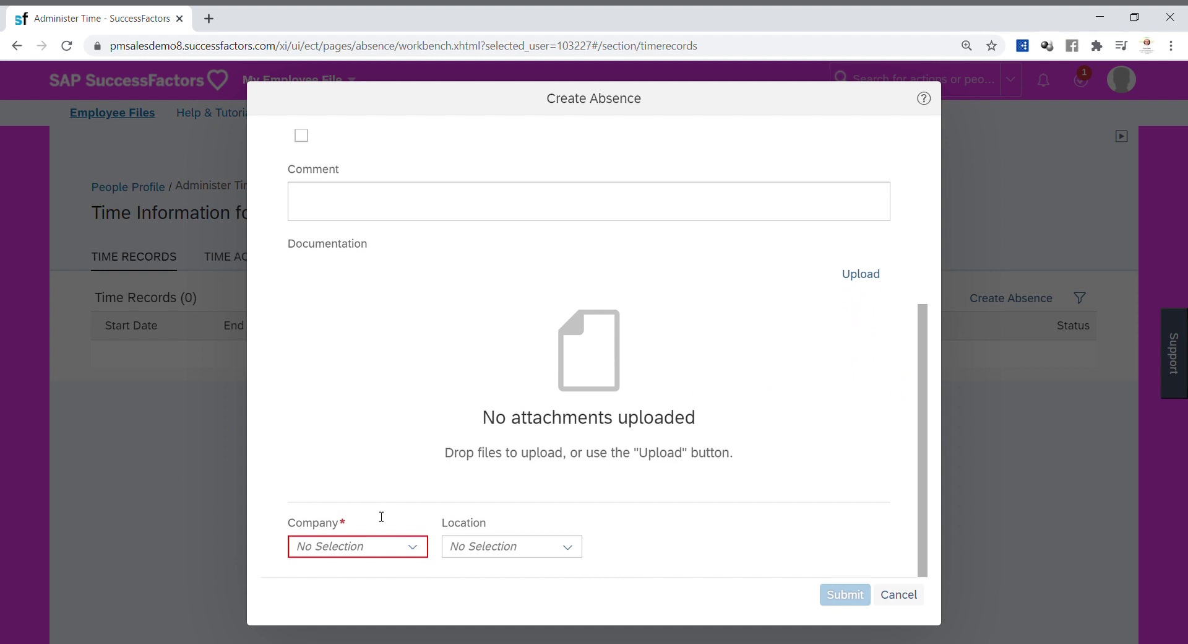
pyautogui.click(419, 550)
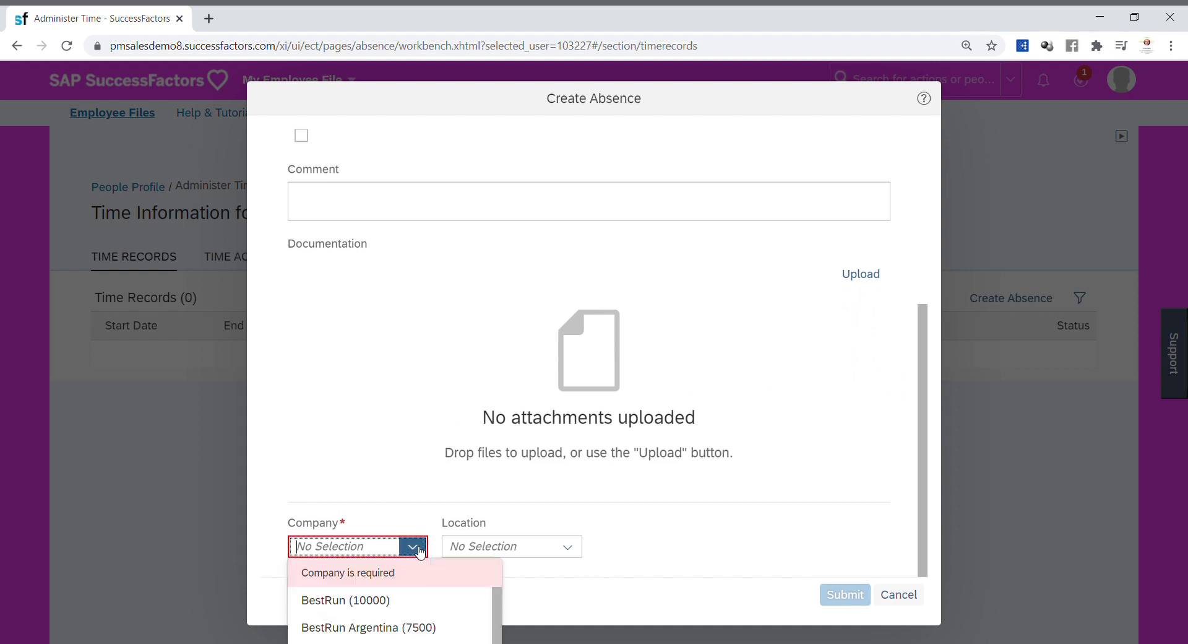
pyautogui.write('everis')
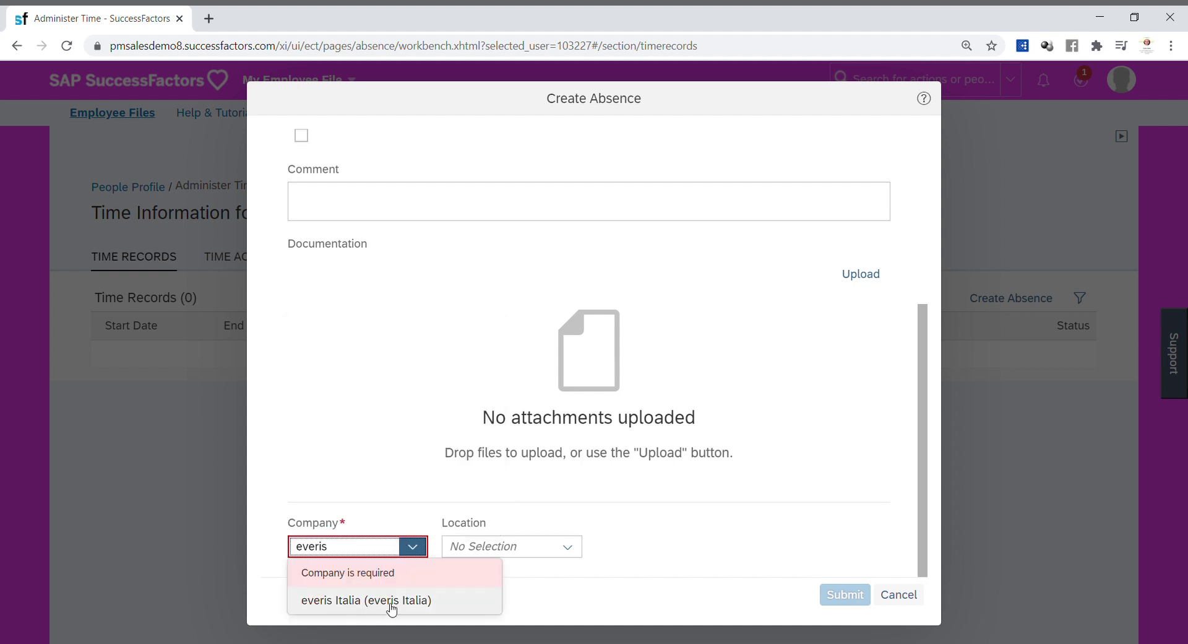
pyautogui.click(392, 604)
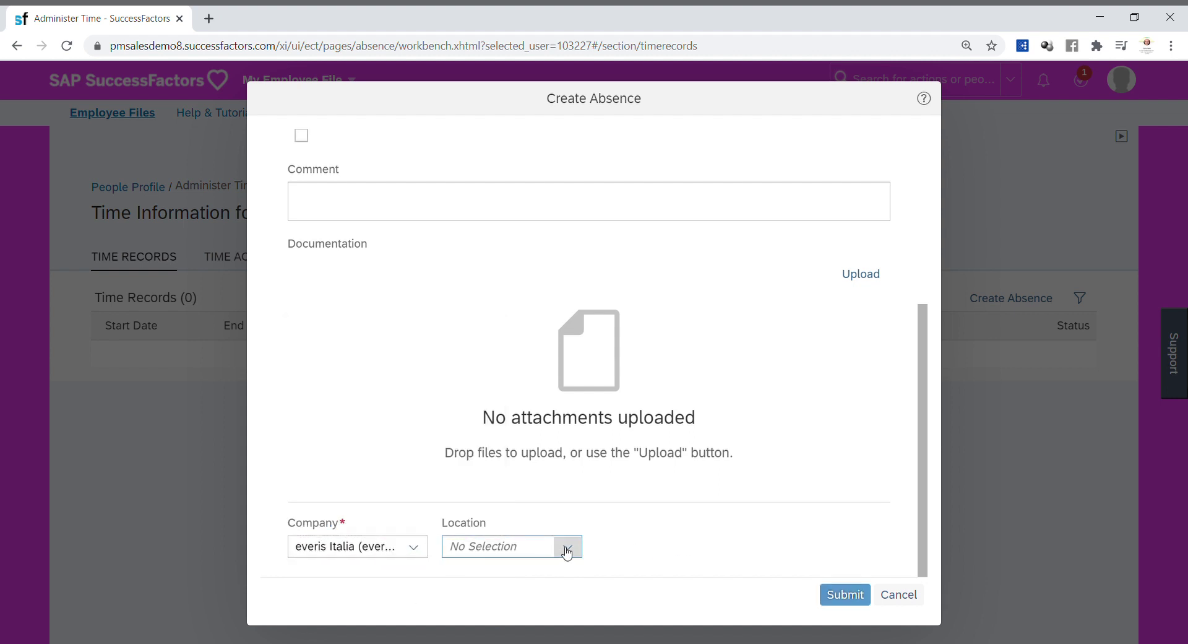
pyautogui.click(523, 551)
pyautogui.write('Milan')
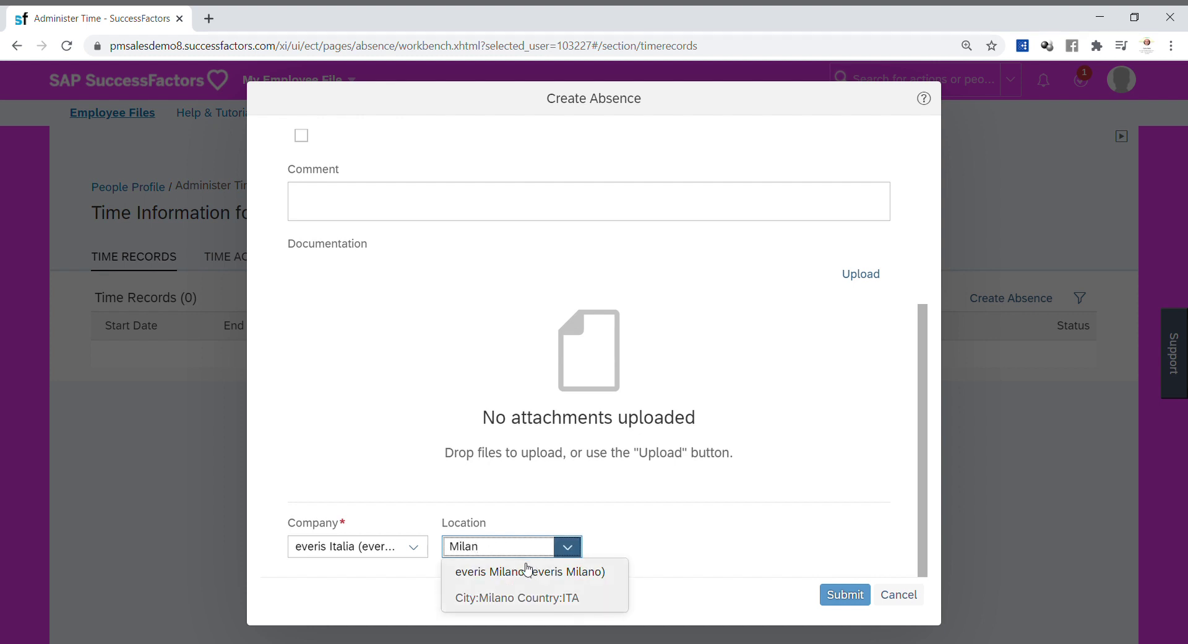
pyautogui.click(539, 574)
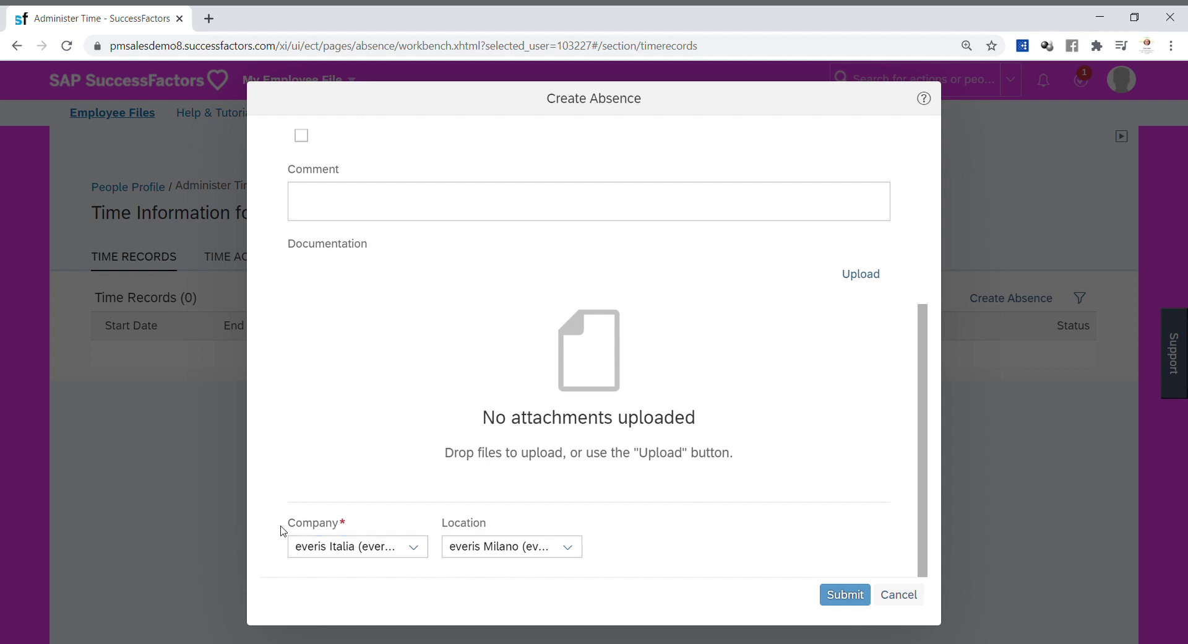
pyautogui.moveTo(428, 528); pyautogui.dragTo(487, 528)
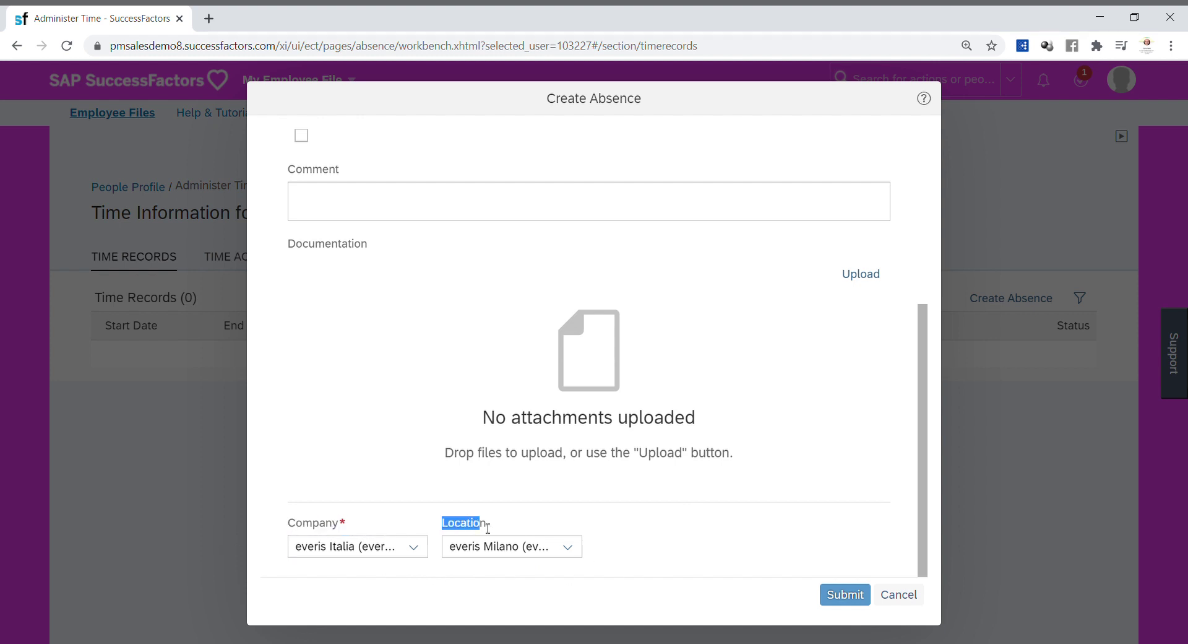
pyautogui.click(616, 527)
pyautogui.click(845, 595)
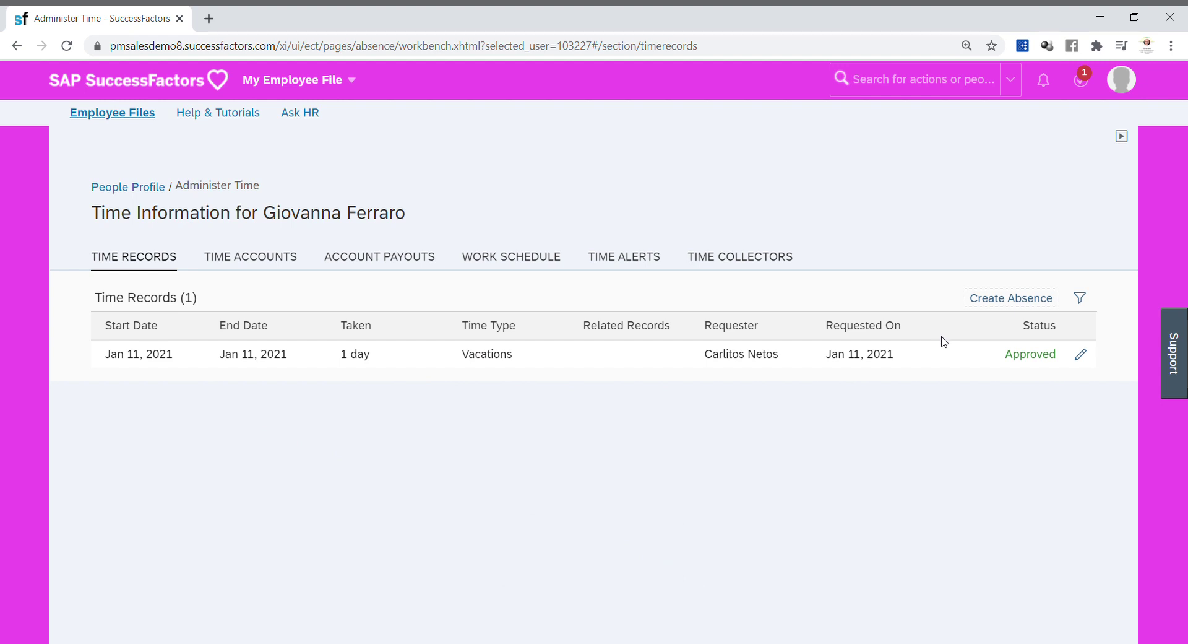
# Step: Use Proxy Now from the account menu to act as the employee, entering her name
pyautogui.click(1121, 80)
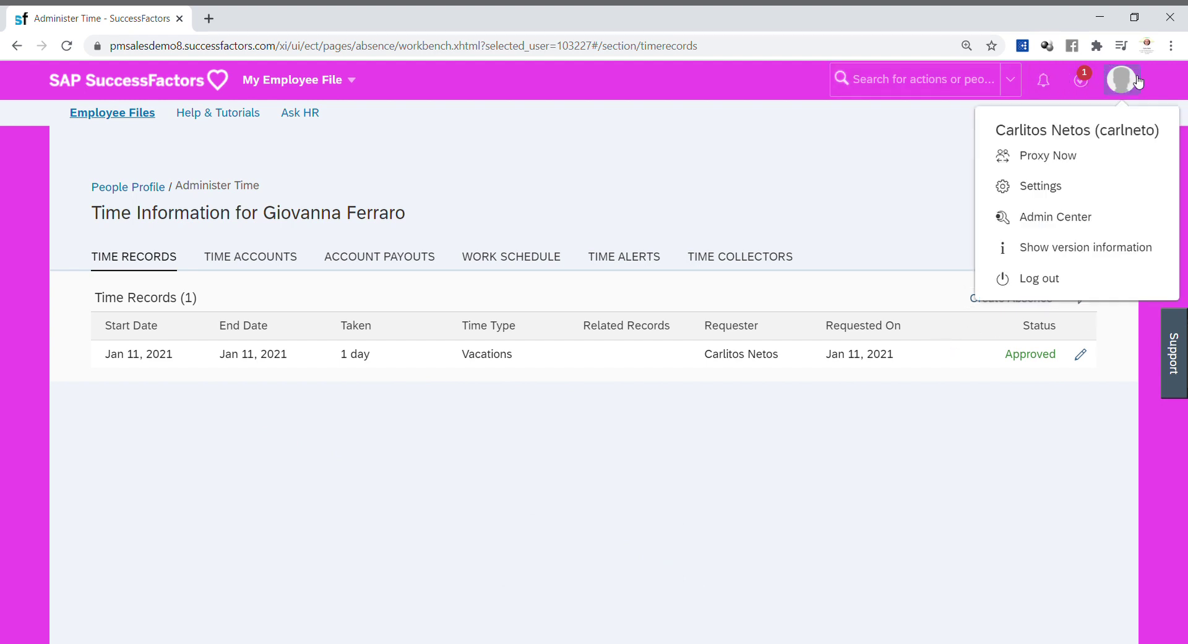
pyautogui.click(1066, 165)
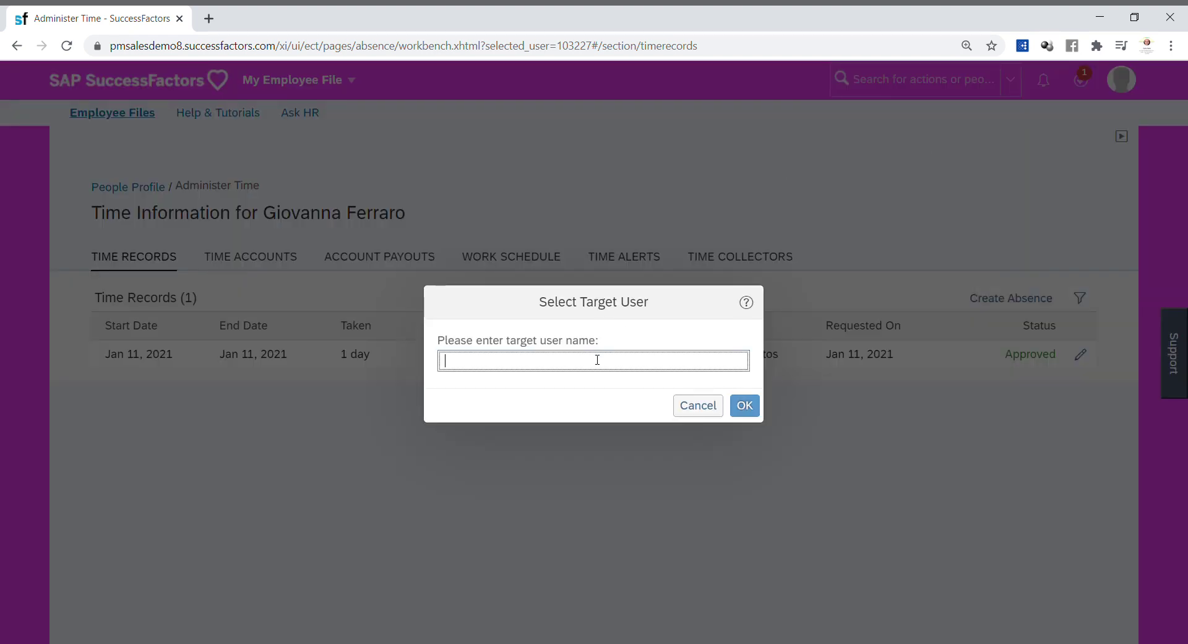
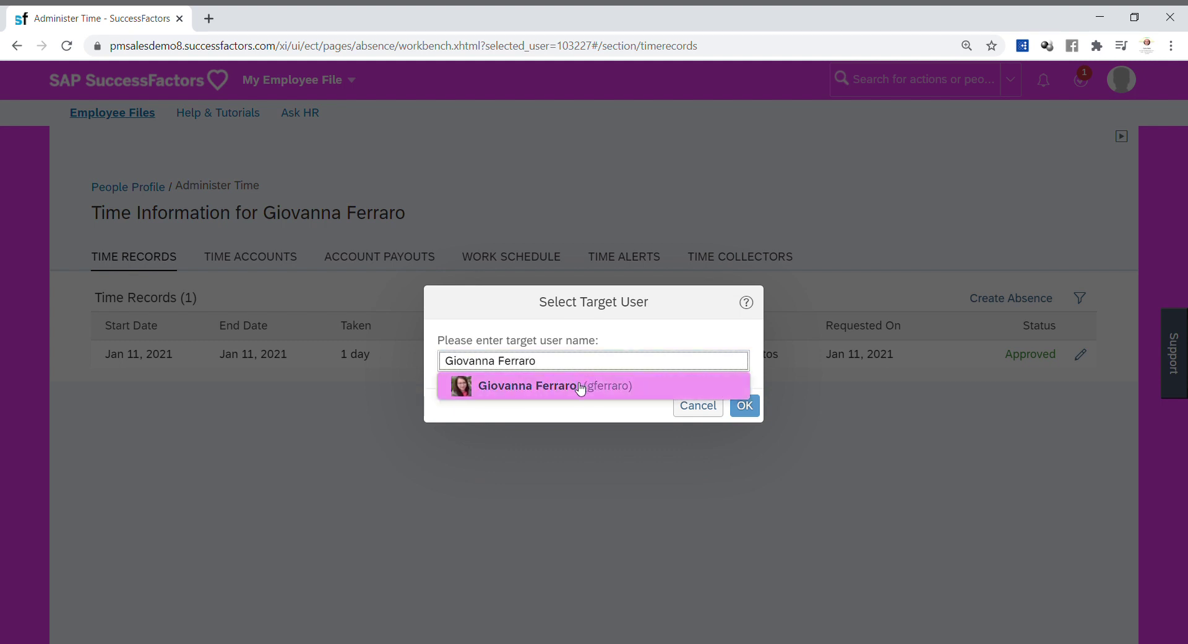
pyautogui.click(576, 385)
pyautogui.click(744, 406)
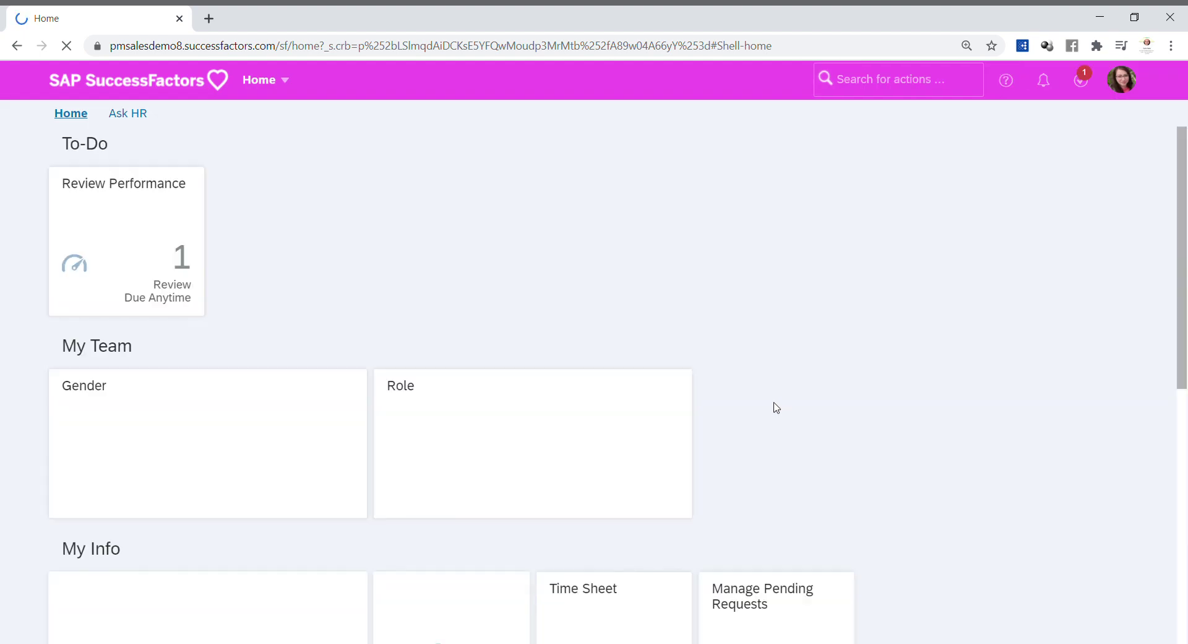
pyautogui.click(298, 90)
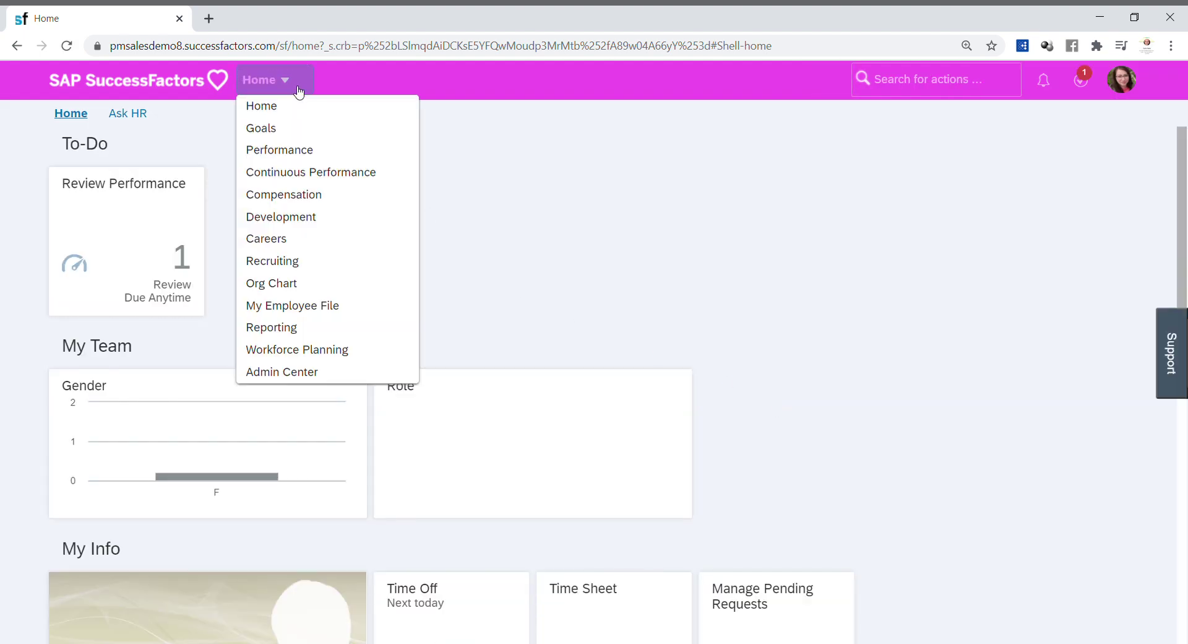
# Step: Open the employee's own file and go to her Time Off page from the TIME tab
pyautogui.click(342, 307)
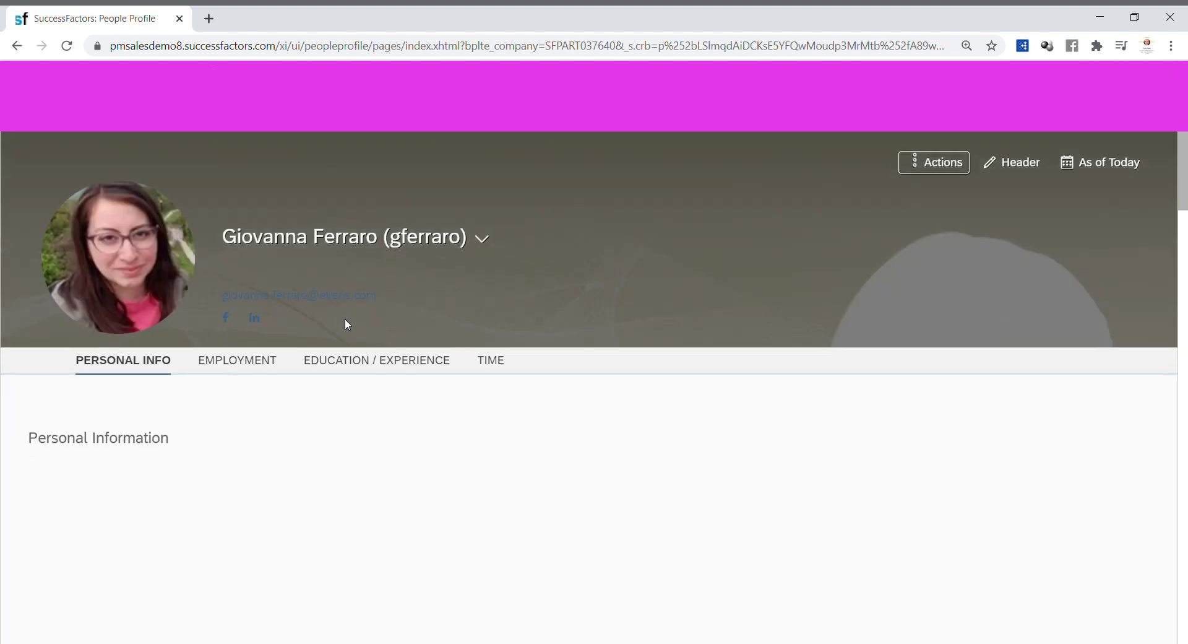
pyautogui.click(499, 391)
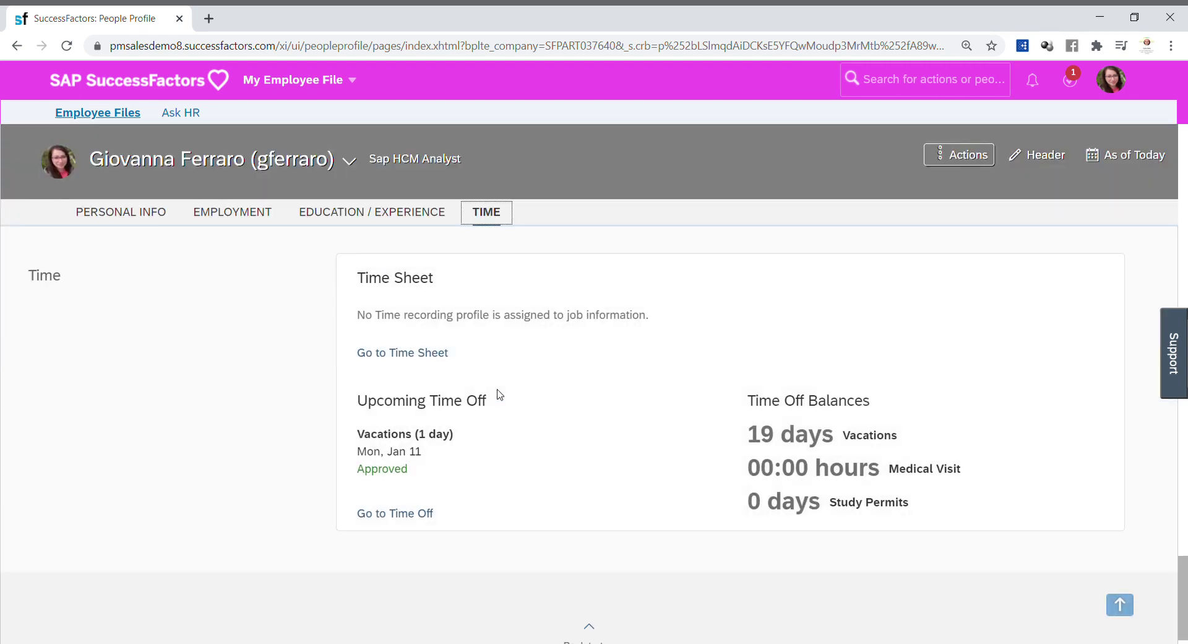
pyautogui.click(418, 518)
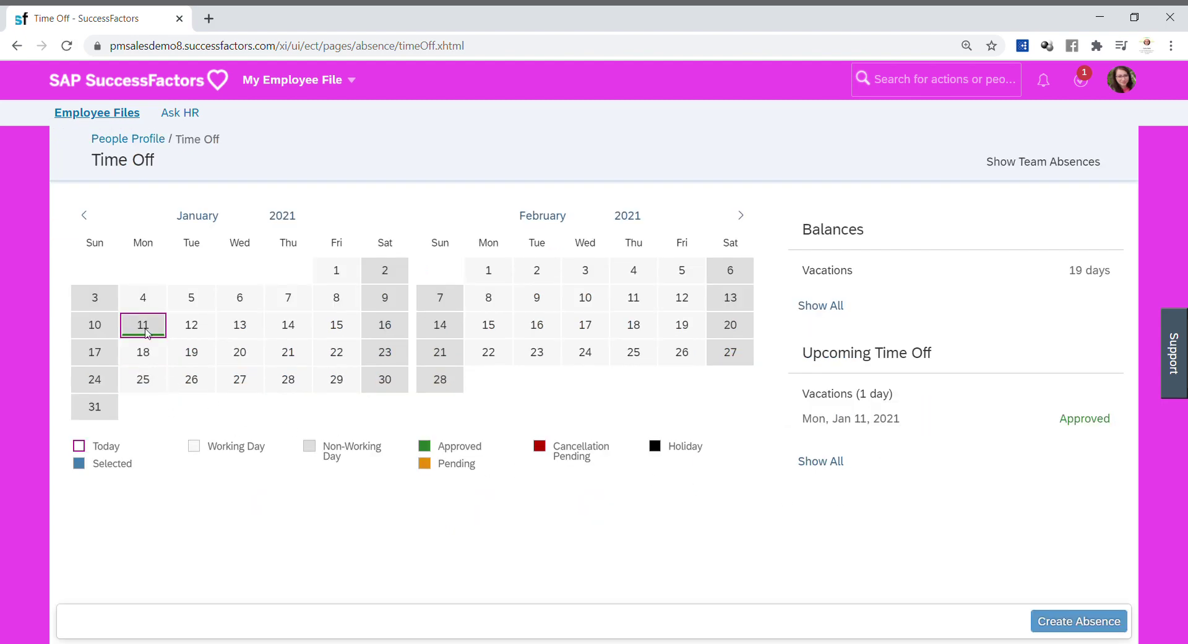
# Step: Check the Jan 11 absence shows Company everis Italia and Location everis Milano, then go Home
pyautogui.click(147, 334)
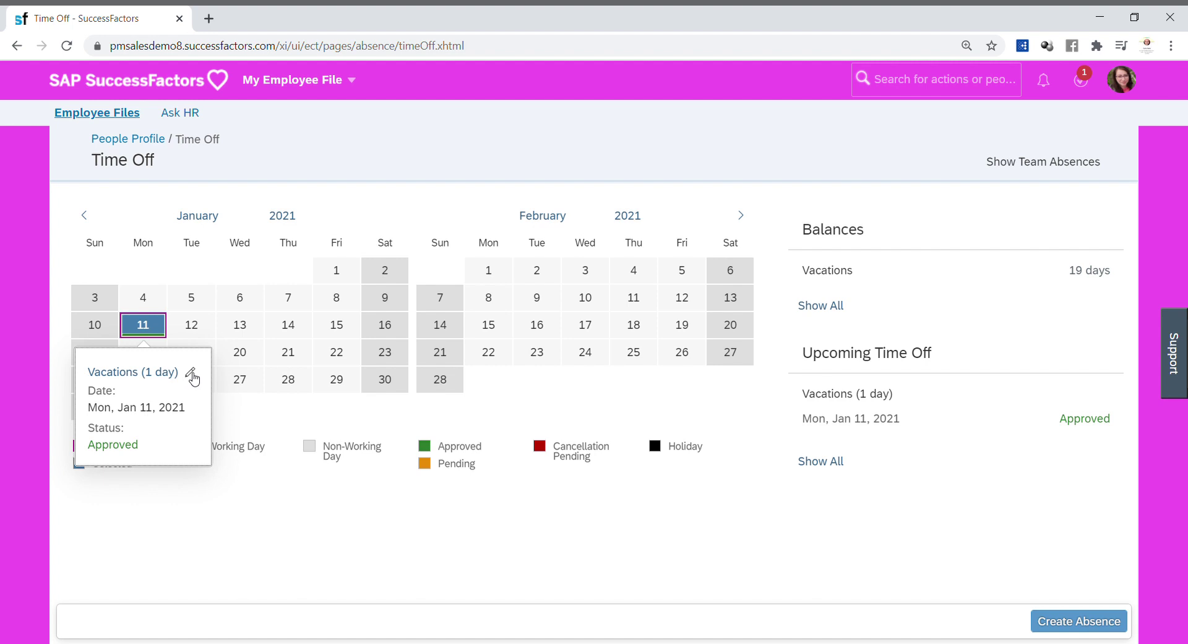
pyautogui.click(191, 375)
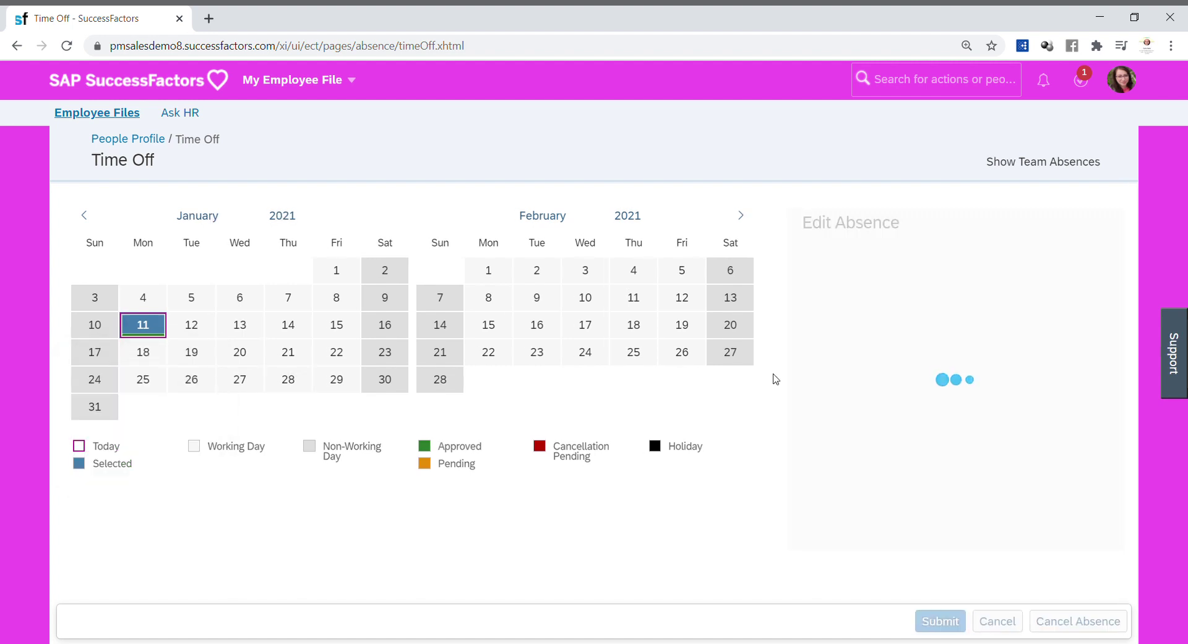
pyautogui.moveTo(1131, 282); pyautogui.dragTo(1005, 540)
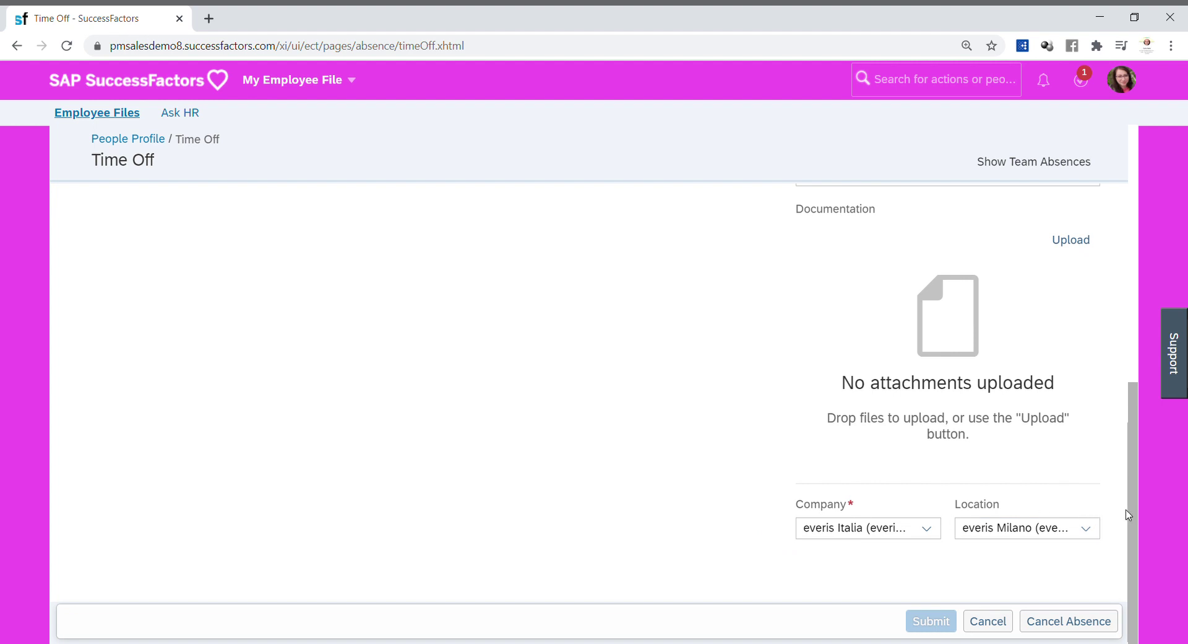
pyautogui.moveTo(1135, 516); pyautogui.dragTo(1107, 198)
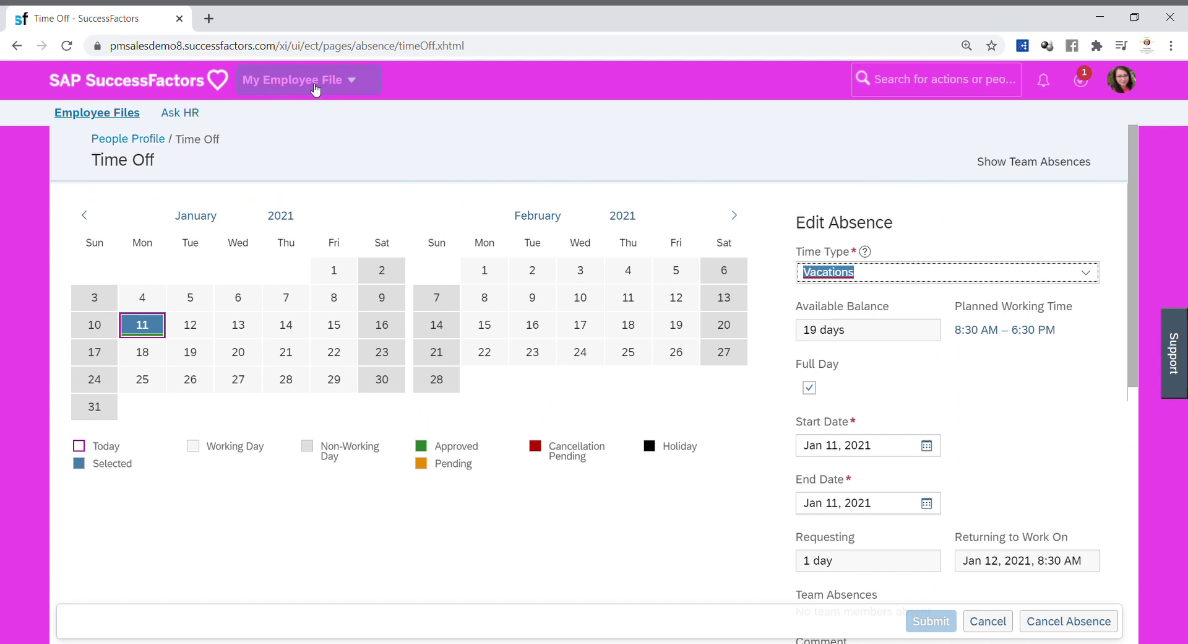
pyautogui.click(292, 80)
pyautogui.click(273, 106)
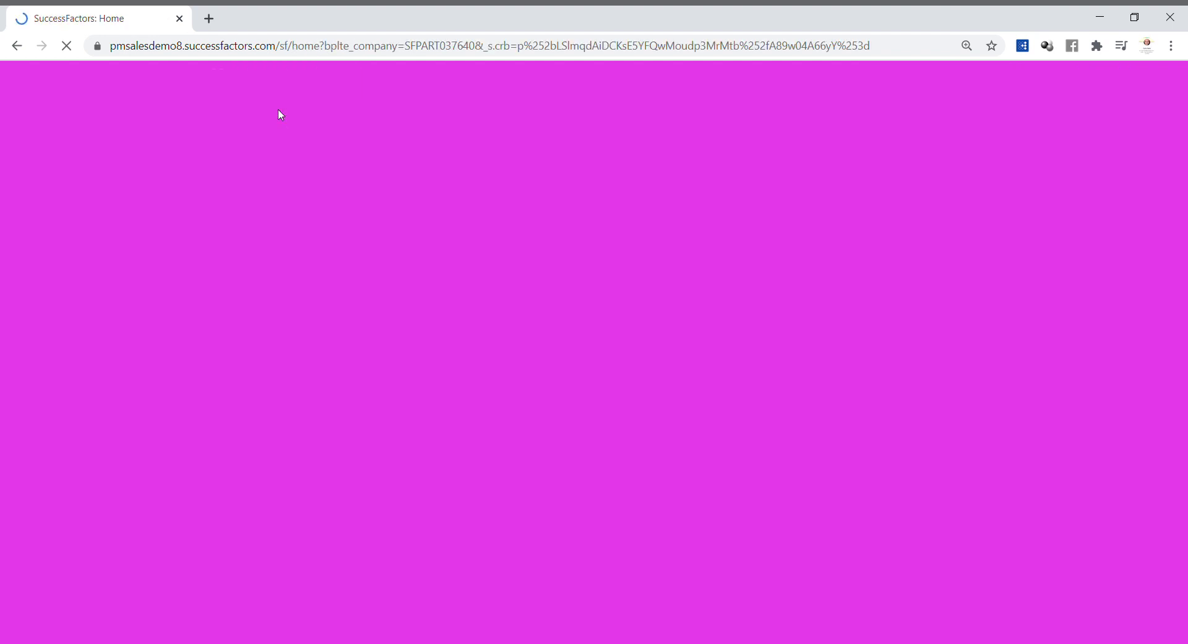